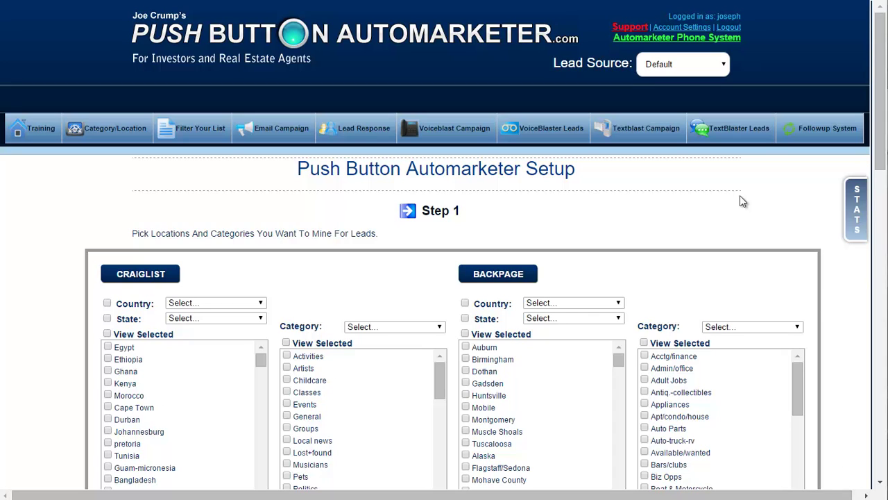
Open the account settings and review the area code field, the credit card information and the voiceblast costs
{"action": "left_click", "coordinate": [680, 27]}
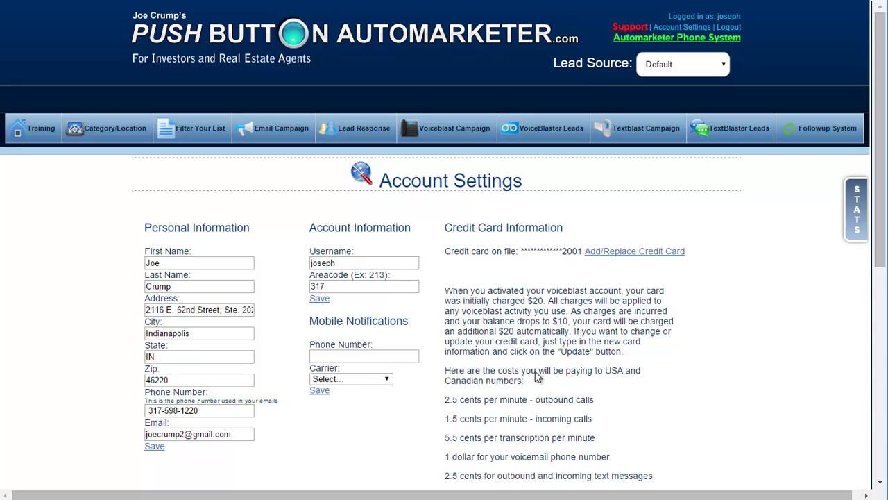
{"action": "left_click", "coordinate": [333, 286]}
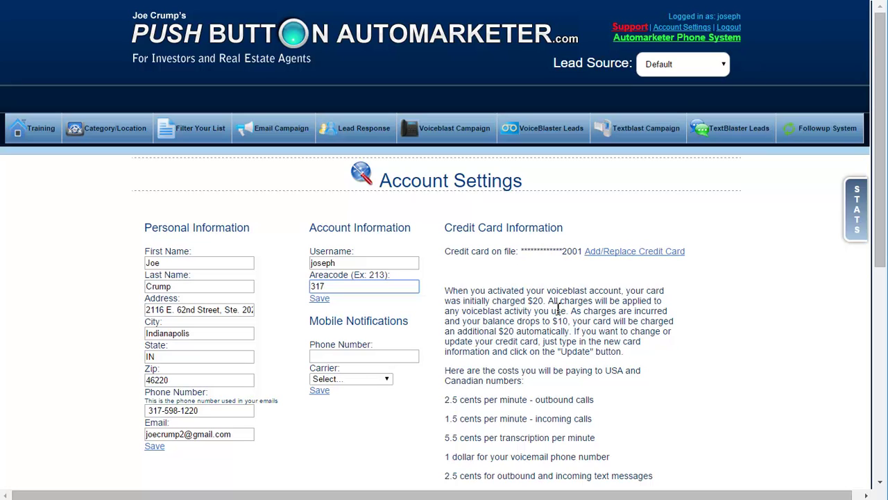
{"action": "scroll", "coordinate": [531, 380], "scroll_direction": "down", "scroll_amount": 1}
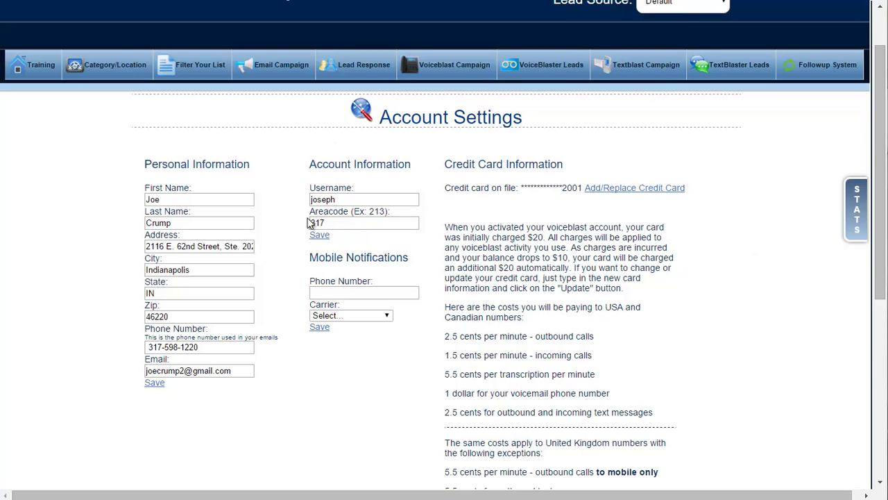
Open the Category/Location setup and show only the selected Craigslist locations and categories
{"action": "left_click", "coordinate": [101, 69]}
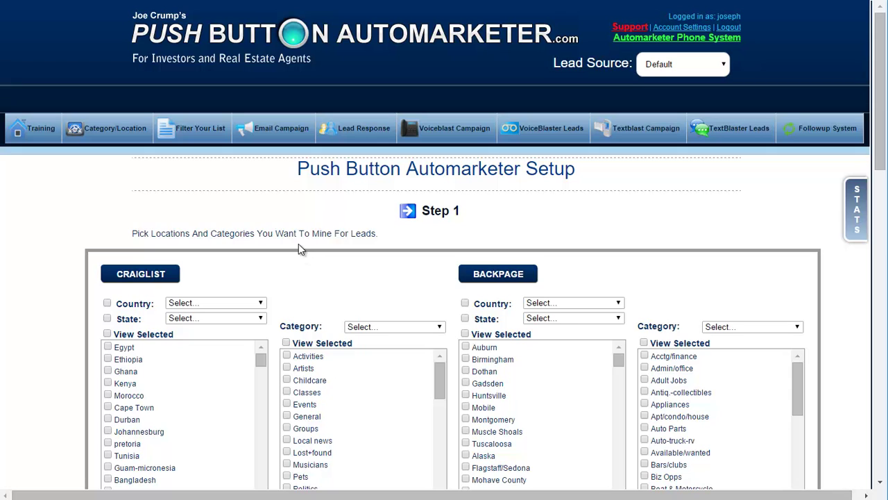
{"action": "scroll", "coordinate": [302, 250], "scroll_direction": "down", "scroll_amount": 2}
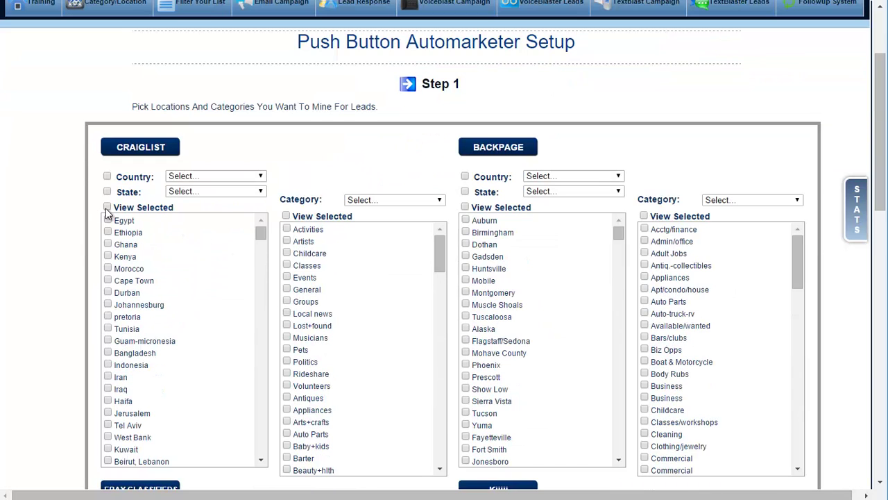
{"action": "left_click", "coordinate": [107, 207]}
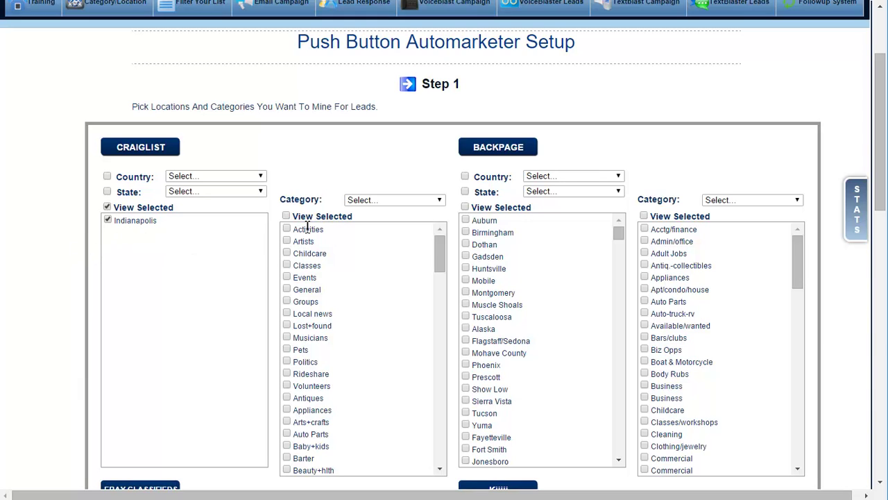
{"action": "left_click", "coordinate": [285, 216]}
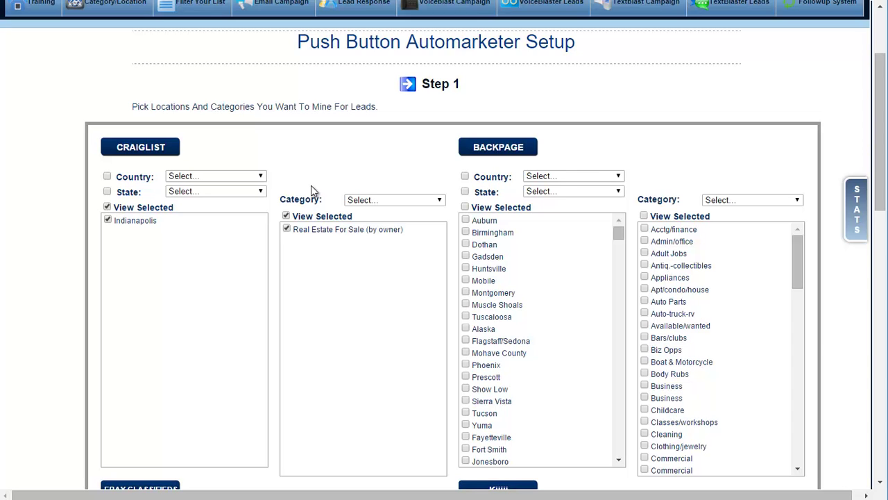
{"action": "scroll", "coordinate": [311, 185], "scroll_direction": "up", "scroll_amount": 3}
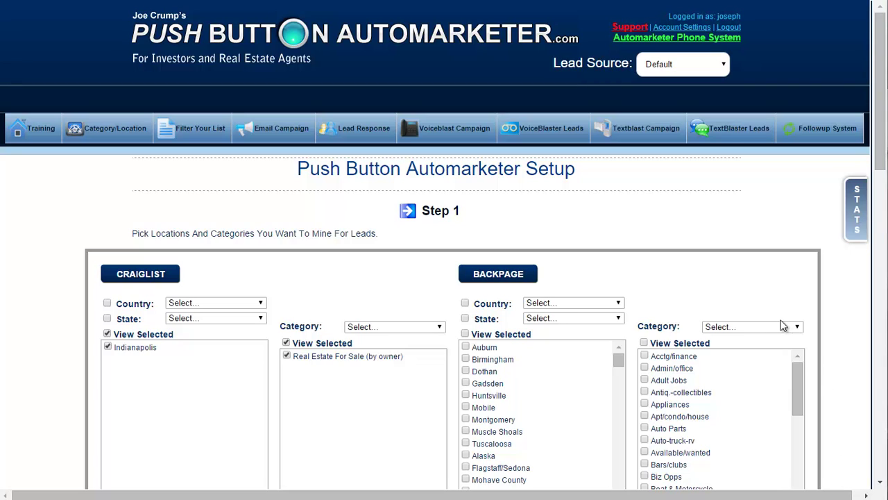
Open Filter Your List and set the Date/Time range from 10/20/2015 to 10/27/2015
{"action": "left_click", "coordinate": [186, 132]}
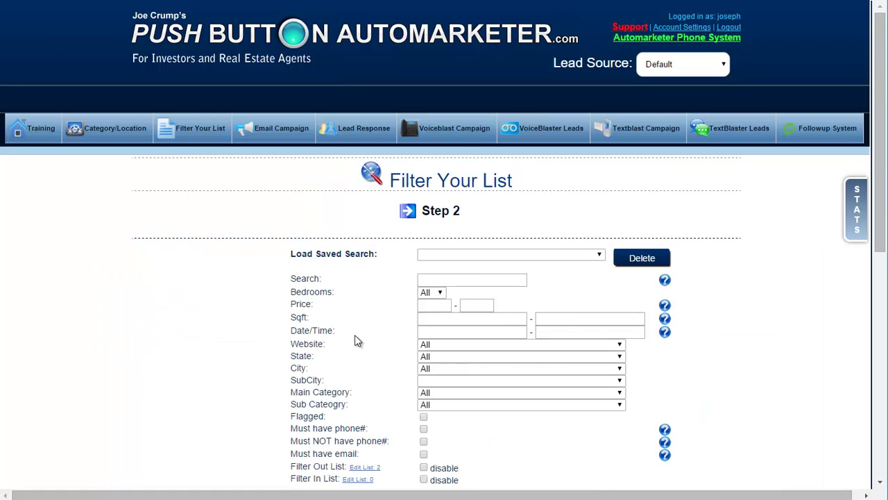
{"action": "scroll", "coordinate": [354, 340], "scroll_direction": "down", "scroll_amount": 1}
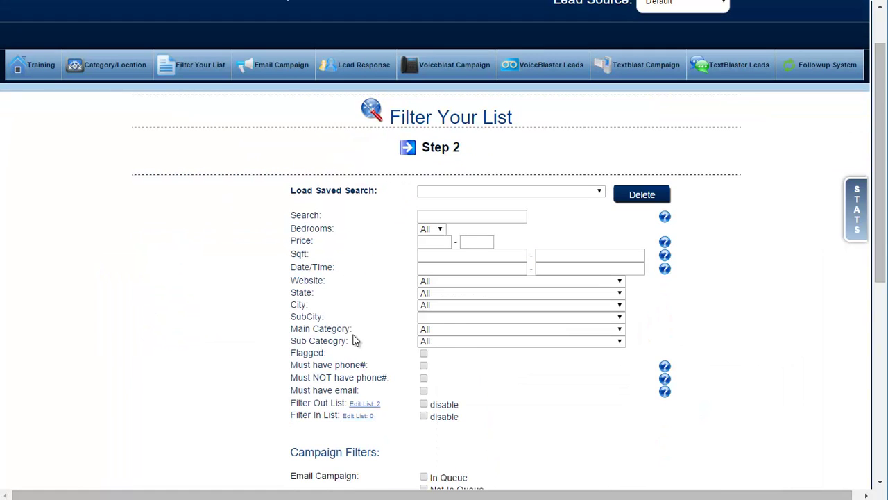
{"action": "scroll", "coordinate": [354, 340], "scroll_direction": "down", "scroll_amount": 1}
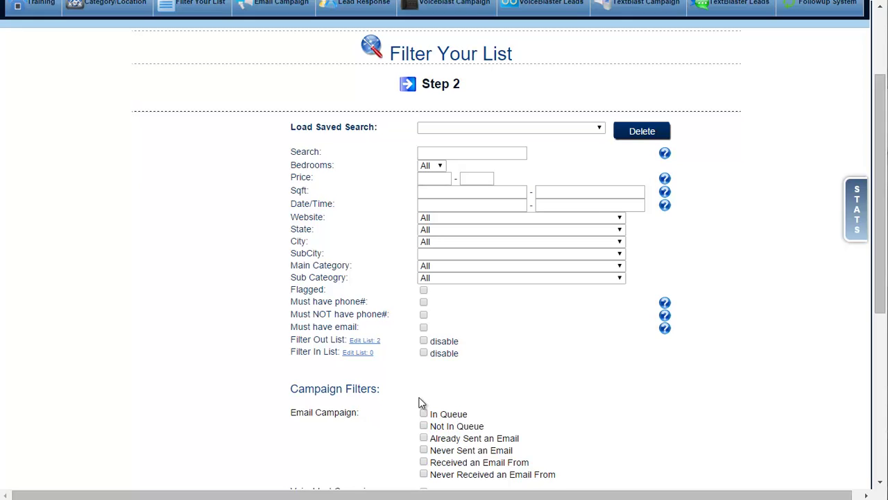
{"action": "left_click", "coordinate": [444, 204]}
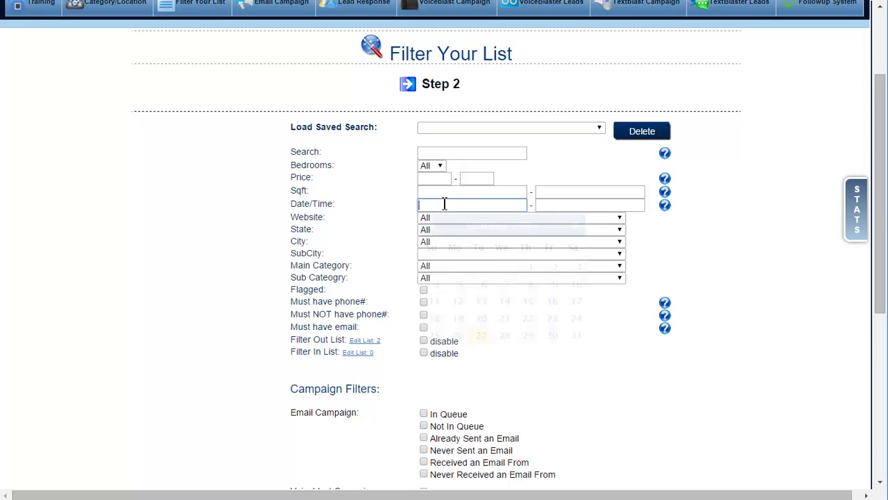
{"action": "left_click", "coordinate": [481, 318]}
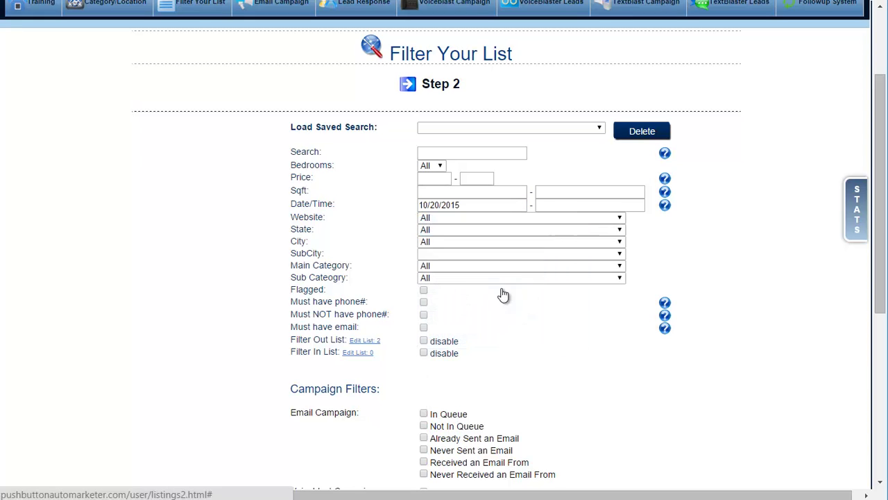
{"action": "left_click", "coordinate": [562, 204]}
{"action": "left_click", "coordinate": [599, 336]}
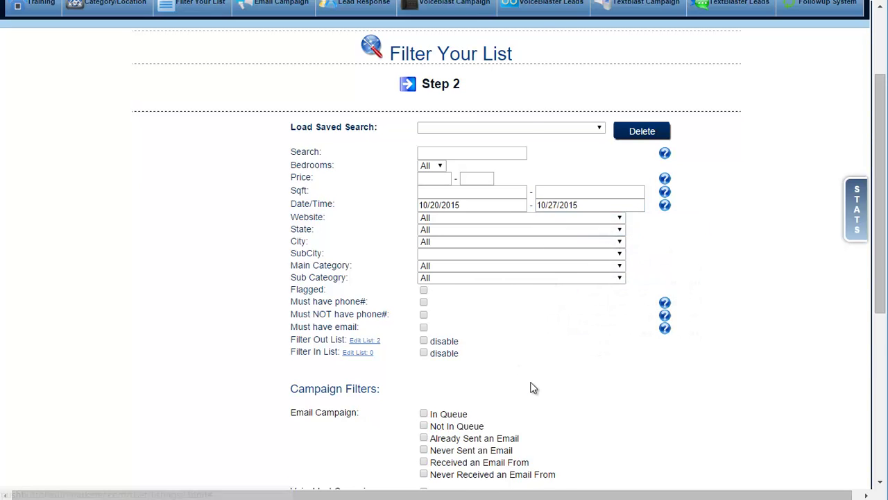
Restrict the lead filter to listings that must have a phone number
{"action": "scroll", "coordinate": [531, 386], "scroll_direction": "down", "scroll_amount": 3}
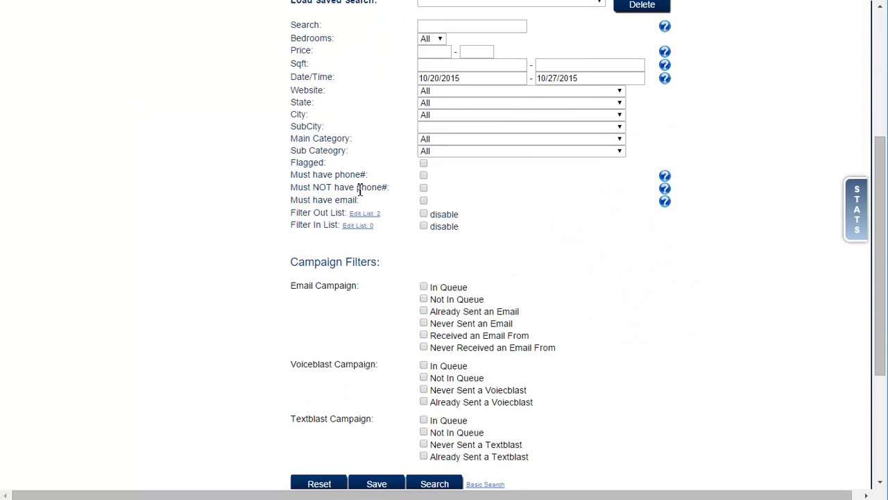
{"action": "left_click", "coordinate": [424, 174]}
{"action": "scroll", "coordinate": [572, 330], "scroll_direction": "up", "scroll_amount": 1}
{"action": "scroll", "coordinate": [578, 337], "scroll_direction": "up", "scroll_amount": 1}
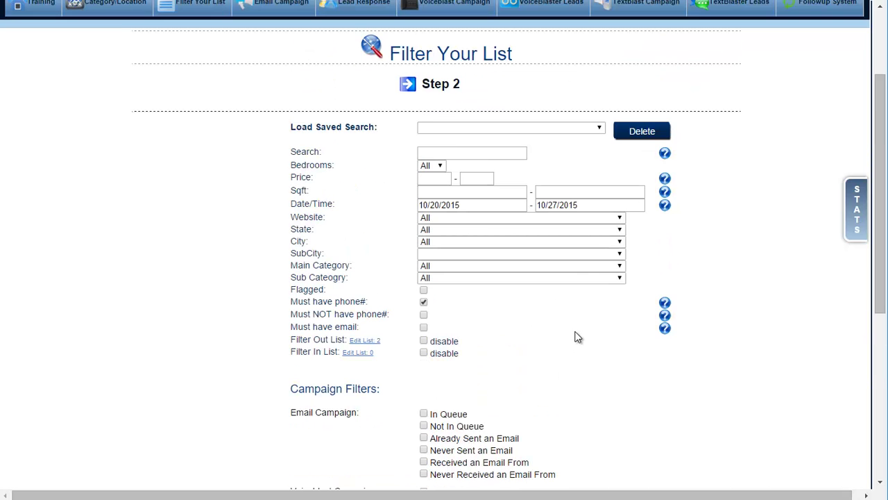
{"action": "scroll", "coordinate": [574, 338], "scroll_direction": "up", "scroll_amount": 2}
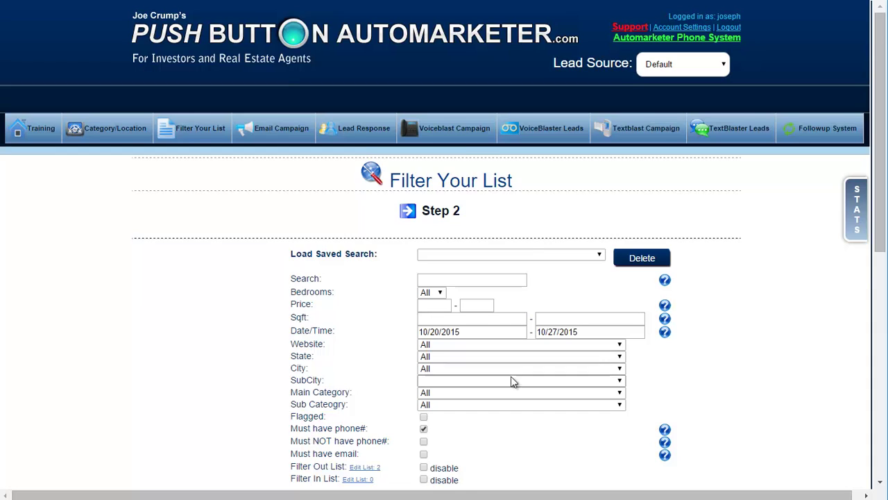
Run the listing search with the chosen date range and phone number filters
{"action": "scroll", "coordinate": [512, 381], "scroll_direction": "down", "scroll_amount": 1}
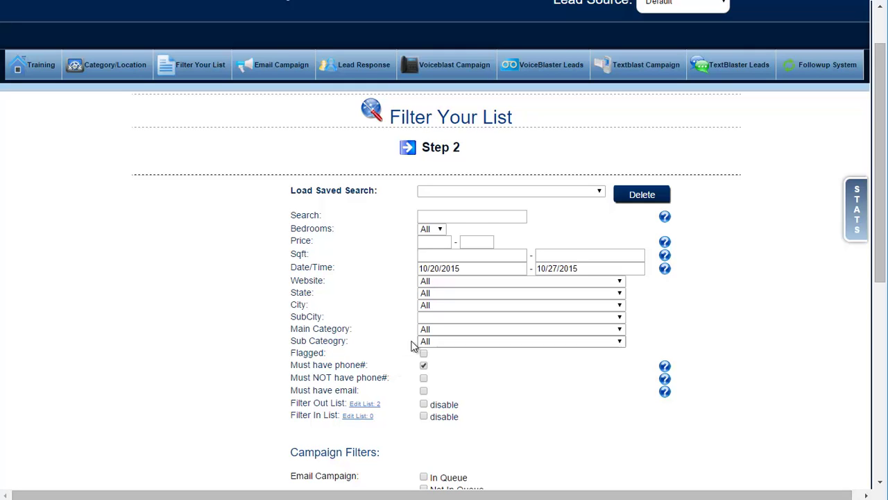
{"action": "scroll", "coordinate": [603, 394], "scroll_direction": "down", "scroll_amount": 3}
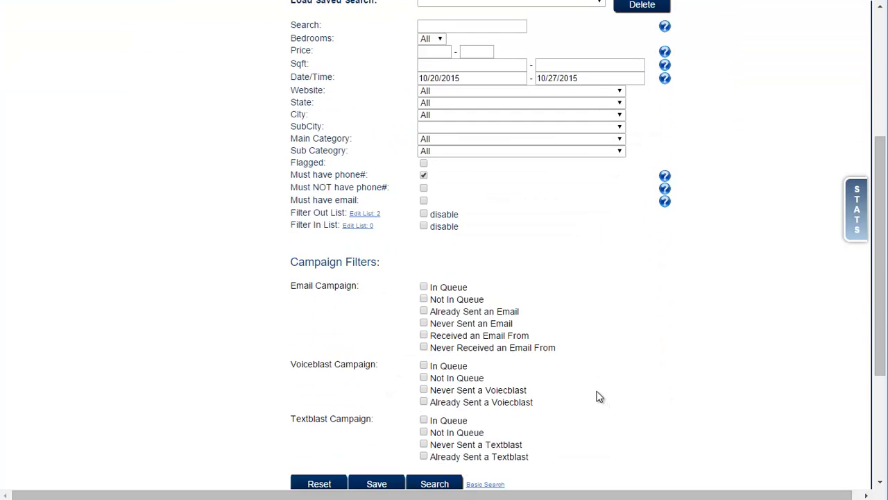
{"action": "scroll", "coordinate": [598, 396], "scroll_direction": "down", "scroll_amount": 2}
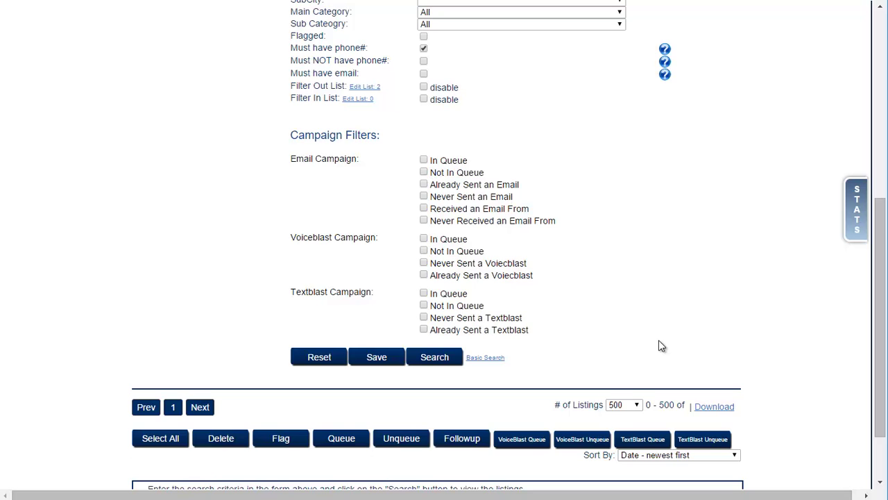
{"action": "left_click", "coordinate": [436, 366]}
{"action": "scroll", "coordinate": [436, 366], "scroll_direction": "down", "scroll_amount": 1}
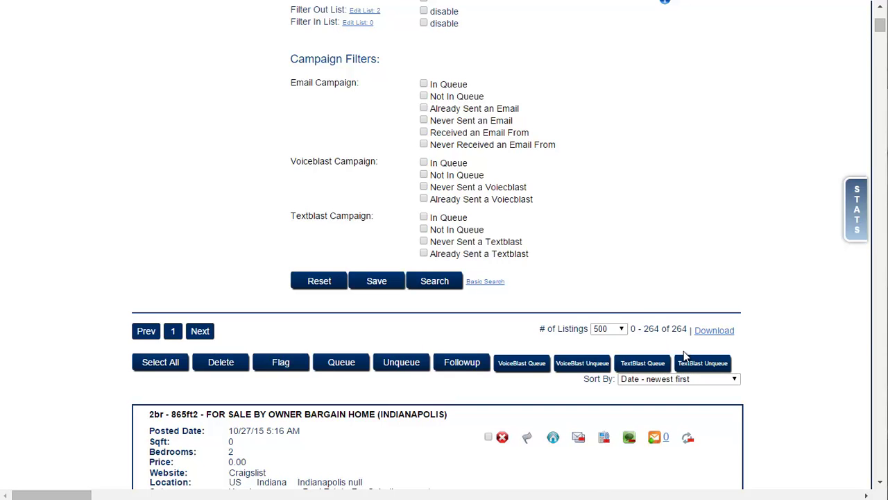
Select all the found listings, and set the number of listings shown per page to 100
{"action": "scroll", "coordinate": [696, 329], "scroll_direction": "down", "scroll_amount": 4}
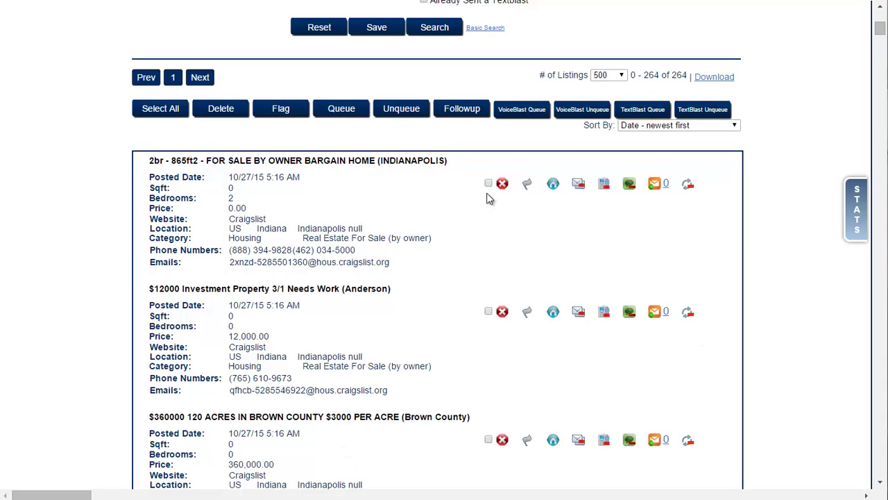
{"action": "left_click", "coordinate": [488, 183]}
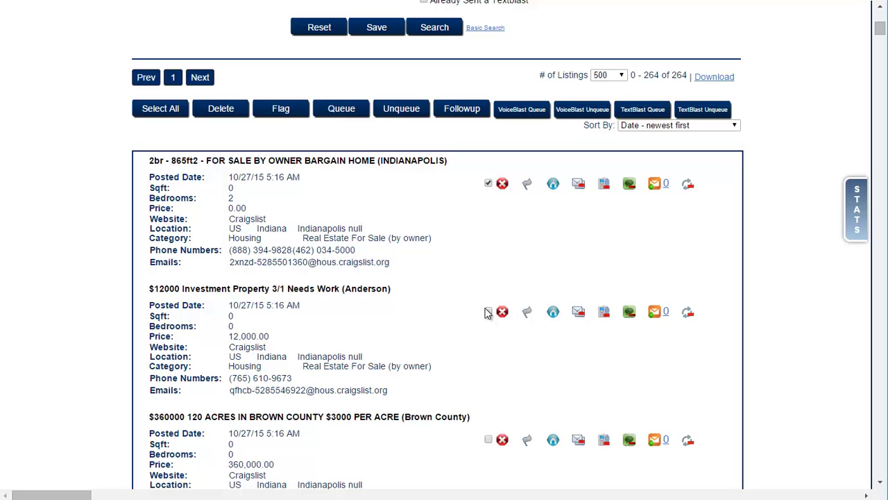
{"action": "left_click", "coordinate": [154, 109]}
{"action": "left_click", "coordinate": [619, 75]}
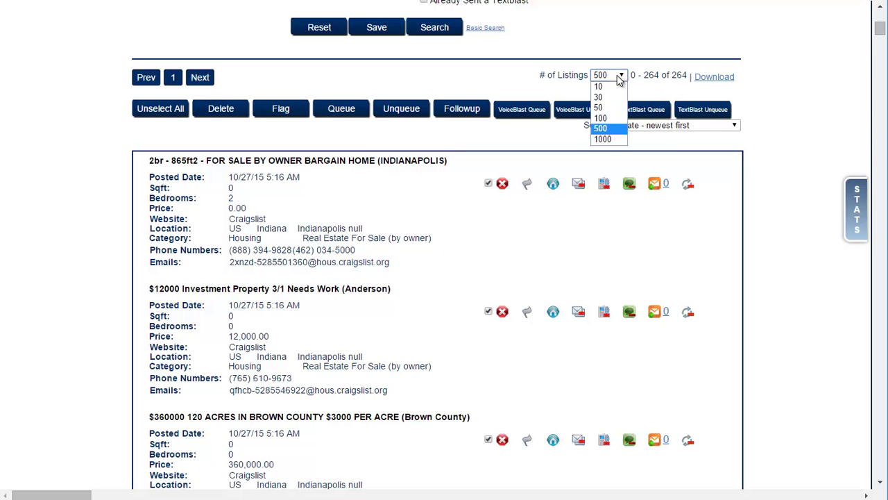
{"action": "left_click", "coordinate": [603, 117]}
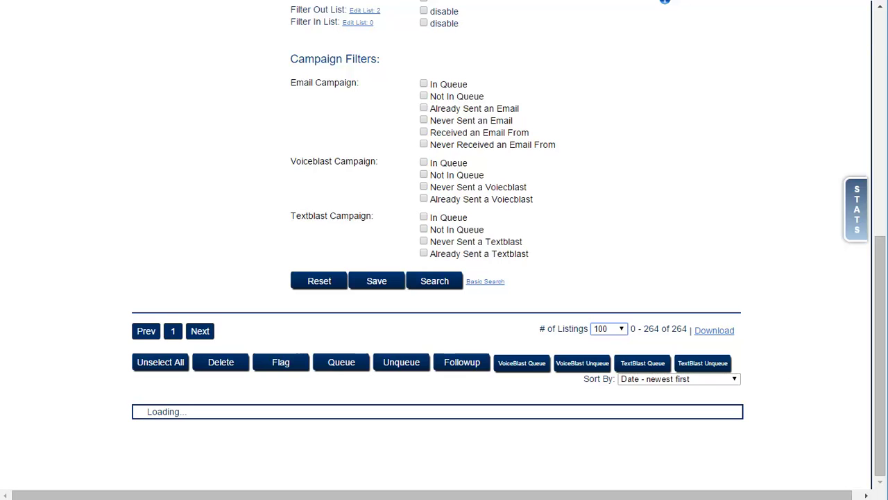
{"action": "scroll", "coordinate": [780, 465], "scroll_direction": "down", "scroll_amount": 4}
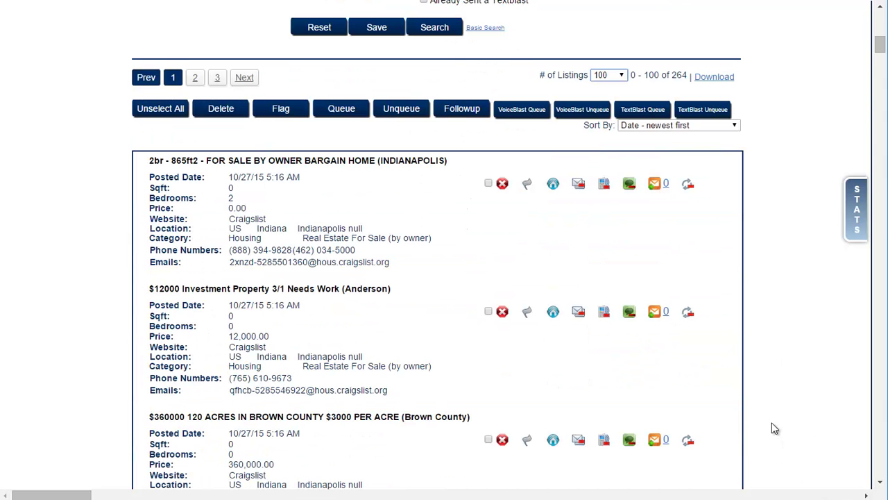
Select all listings on the first results page and add them to the follow-up system
{"action": "left_click", "coordinate": [160, 109]}
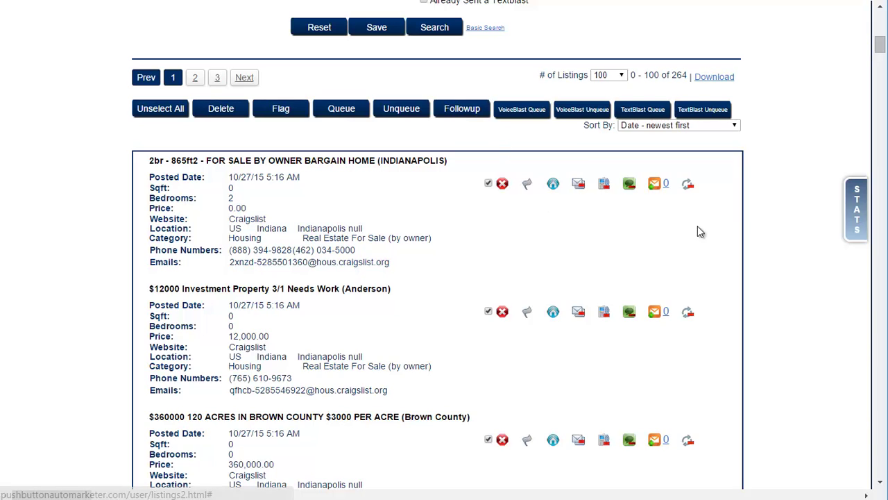
{"action": "left_click", "coordinate": [689, 188]}
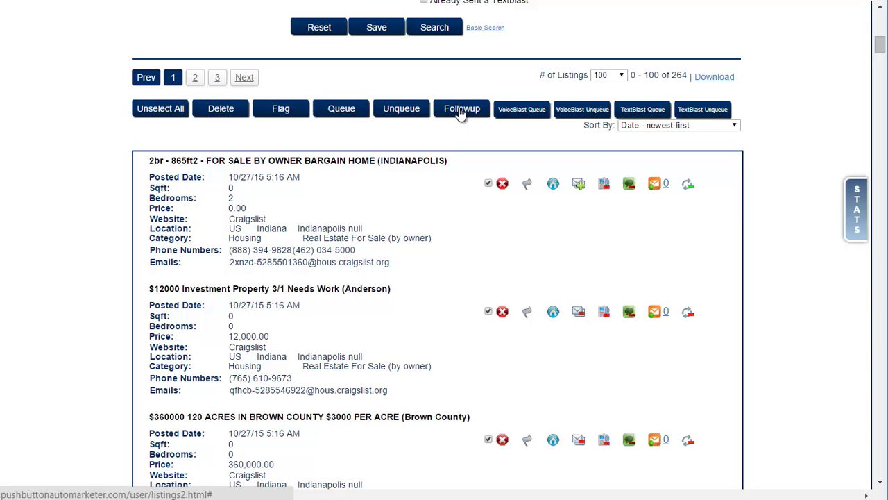
{"action": "scroll", "coordinate": [698, 456], "scroll_direction": "down", "scroll_amount": 3}
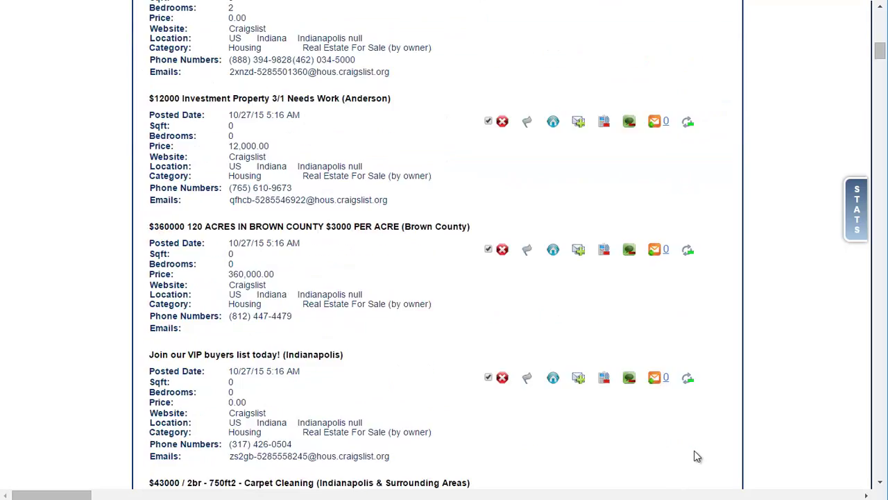
{"action": "scroll", "coordinate": [701, 438], "scroll_direction": "down", "scroll_amount": 3}
{"action": "scroll", "coordinate": [696, 368], "scroll_direction": "up", "scroll_amount": 7}
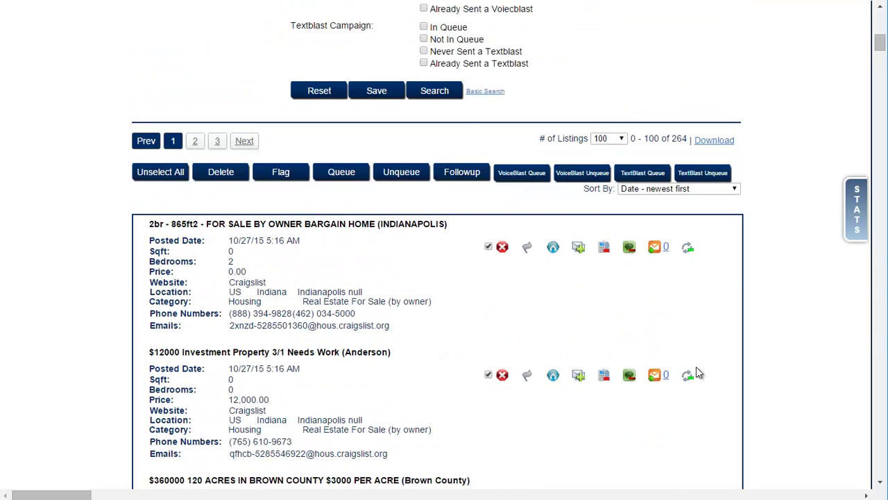
Open the text followup system and sort its leads by messages sent in ascending order
{"action": "scroll", "coordinate": [696, 367], "scroll_direction": "up", "scroll_amount": 2}
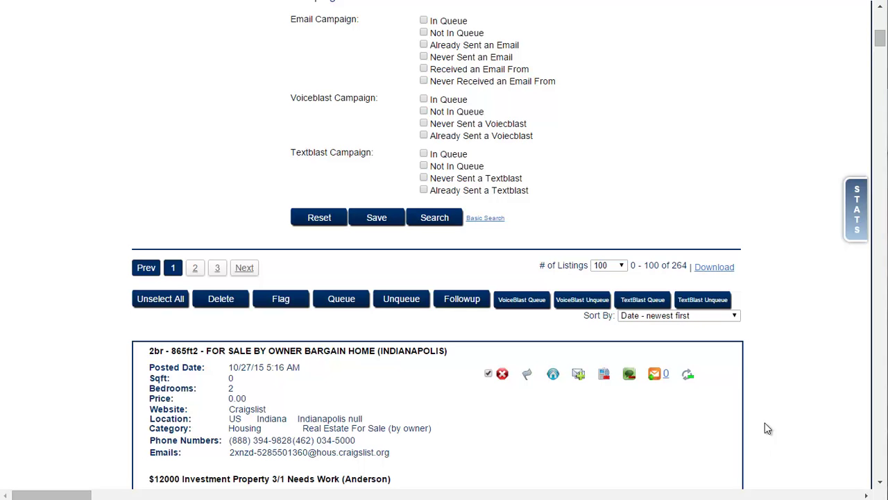
{"action": "scroll", "coordinate": [784, 417], "scroll_direction": "up", "scroll_amount": 8}
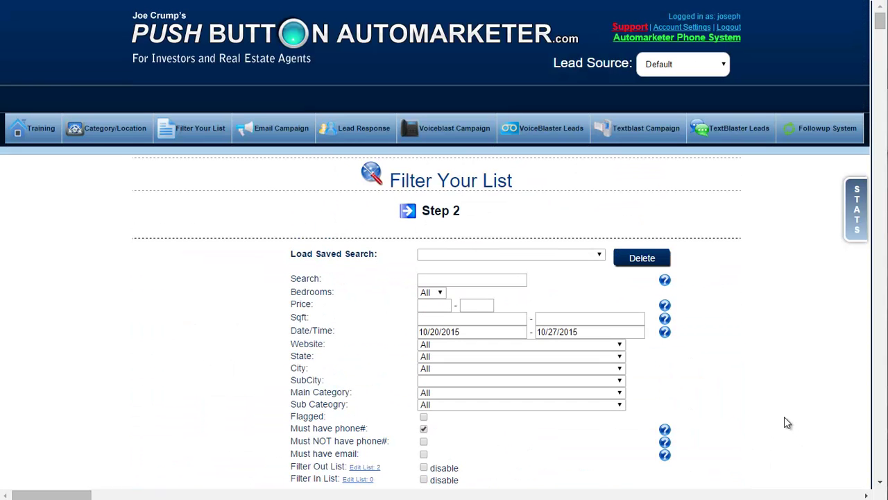
{"action": "left_click", "coordinate": [808, 130]}
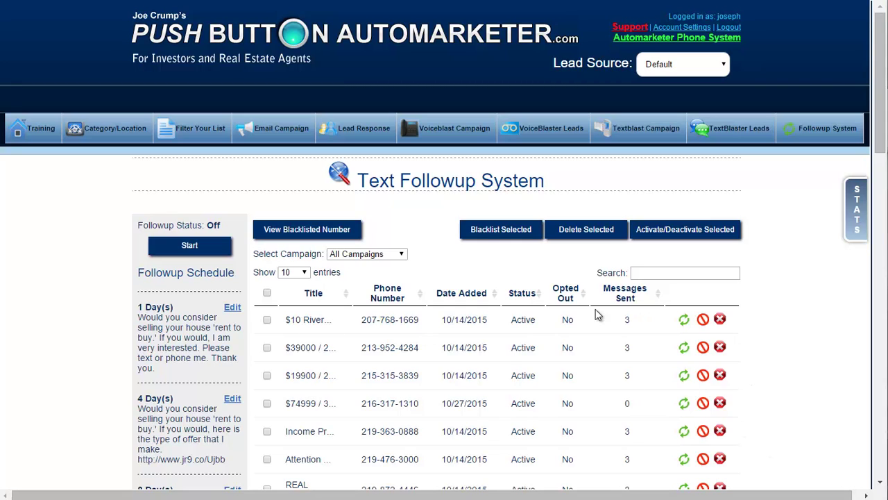
{"action": "double_click", "coordinate": [628, 403]}
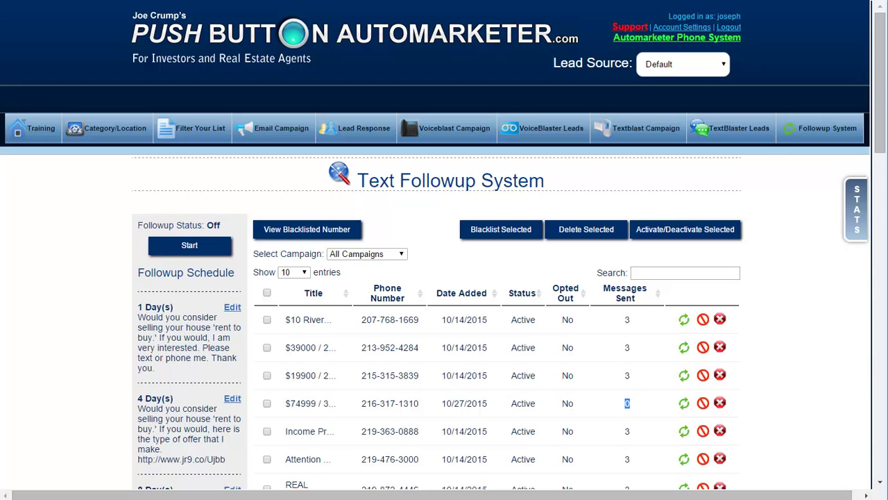
{"action": "left_click", "coordinate": [625, 297]}
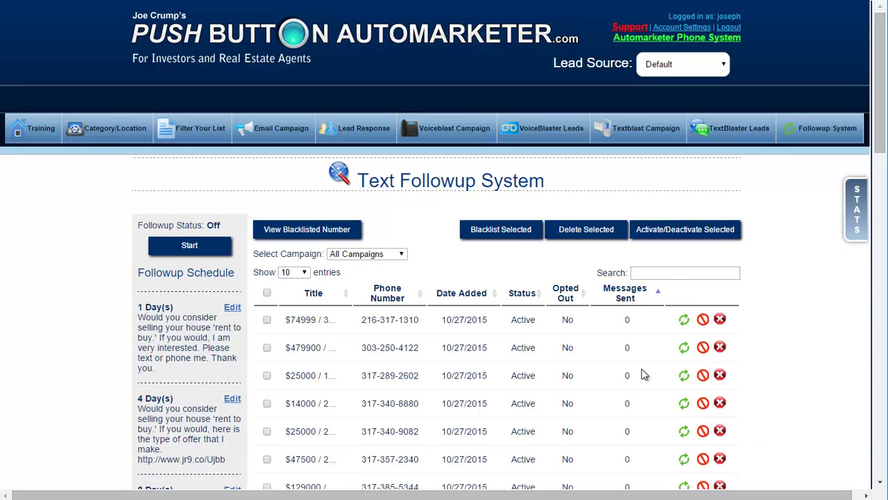
Show 100 leads per page and review their dates added, statuses and messages sent
{"action": "scroll", "coordinate": [638, 372], "scroll_direction": "down", "scroll_amount": 4}
{"action": "scroll", "coordinate": [627, 374], "scroll_direction": "up", "scroll_amount": 2}
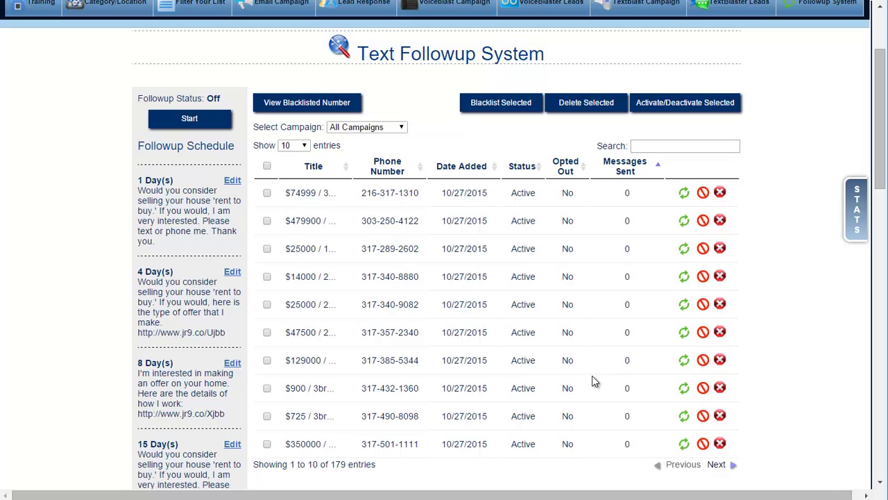
{"action": "left_click", "coordinate": [291, 145]}
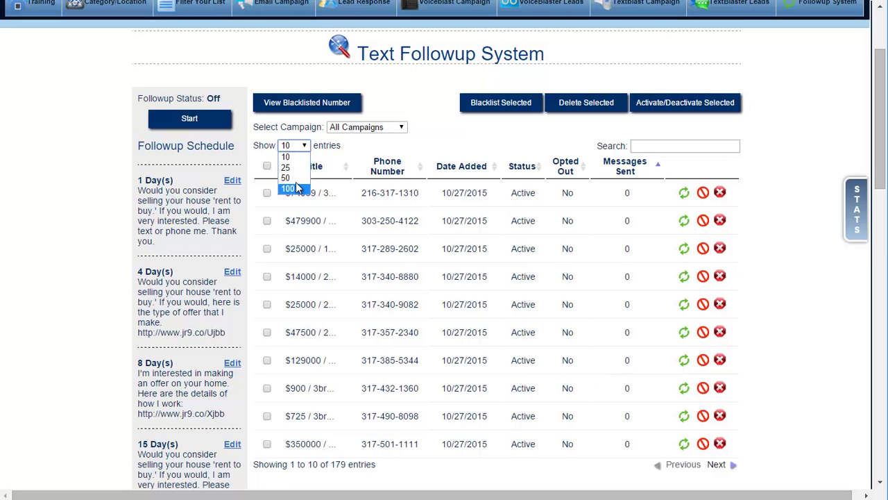
{"action": "left_click", "coordinate": [289, 189]}
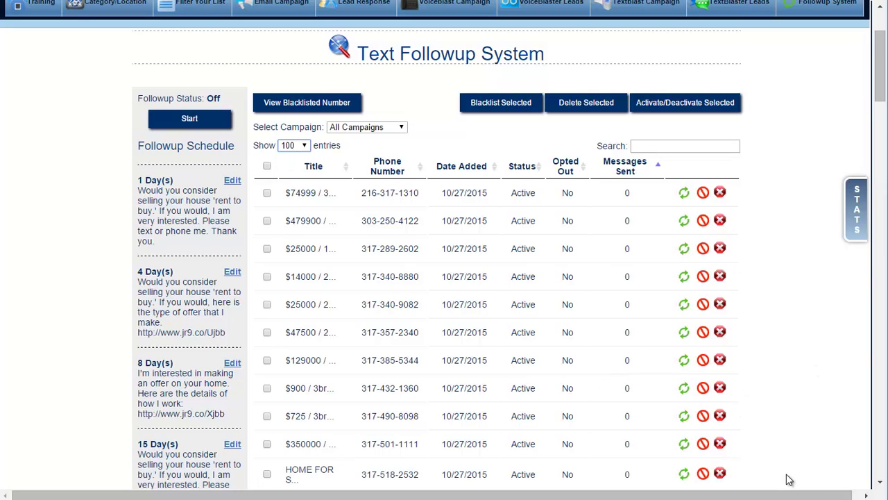
{"action": "scroll", "coordinate": [792, 374], "scroll_direction": "down", "scroll_amount": 13}
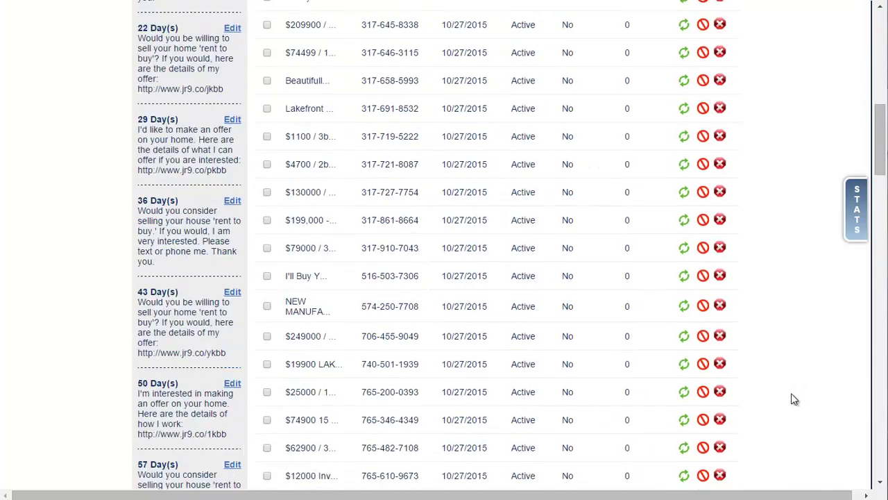
{"action": "scroll", "coordinate": [790, 411], "scroll_direction": "down", "scroll_amount": 5}
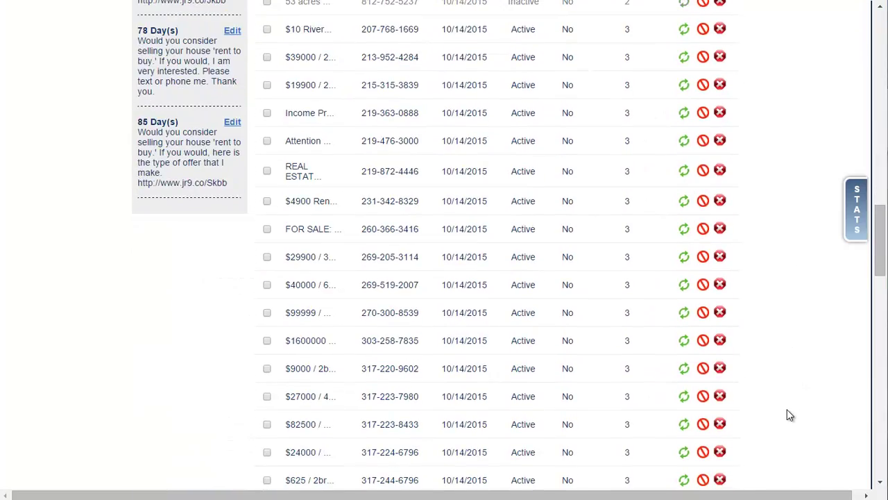
{"action": "scroll", "coordinate": [786, 412], "scroll_direction": "up", "scroll_amount": 6}
{"action": "scroll", "coordinate": [782, 412], "scroll_direction": "up", "scroll_amount": 13}
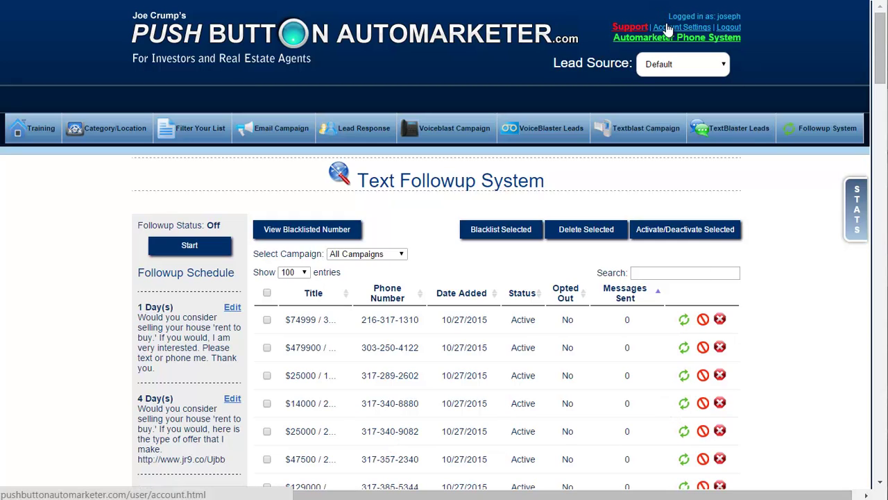
Check the assigned phone number in the voiceblast campaign settings and return to the text followup system
{"action": "left_click", "coordinate": [434, 136]}
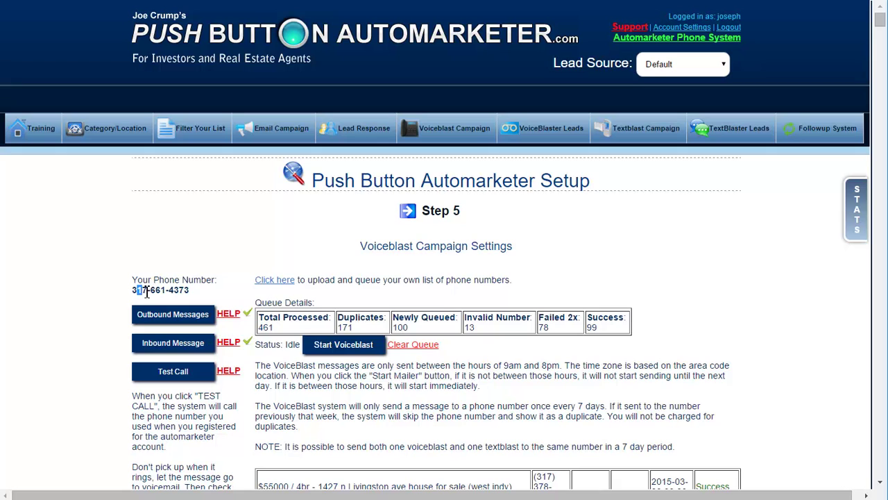
{"action": "left_click_drag", "start_coordinate": [138, 292], "coordinate": [208, 295]}
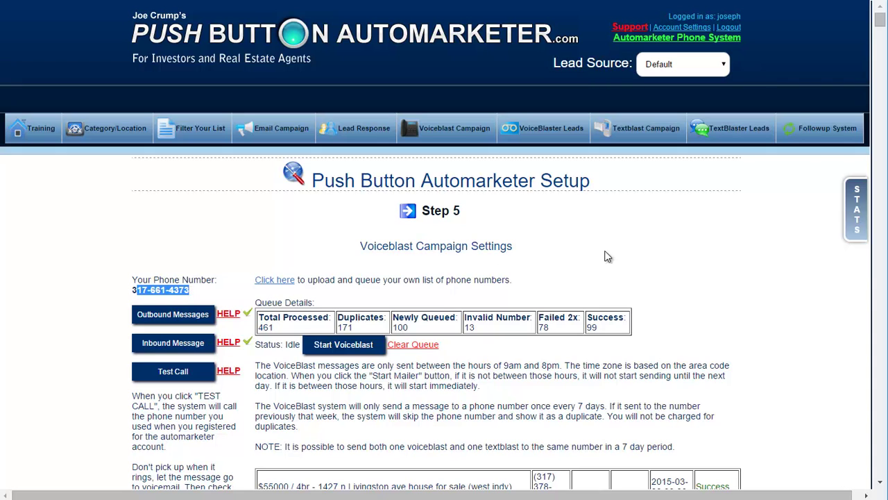
{"action": "left_click", "coordinate": [814, 126]}
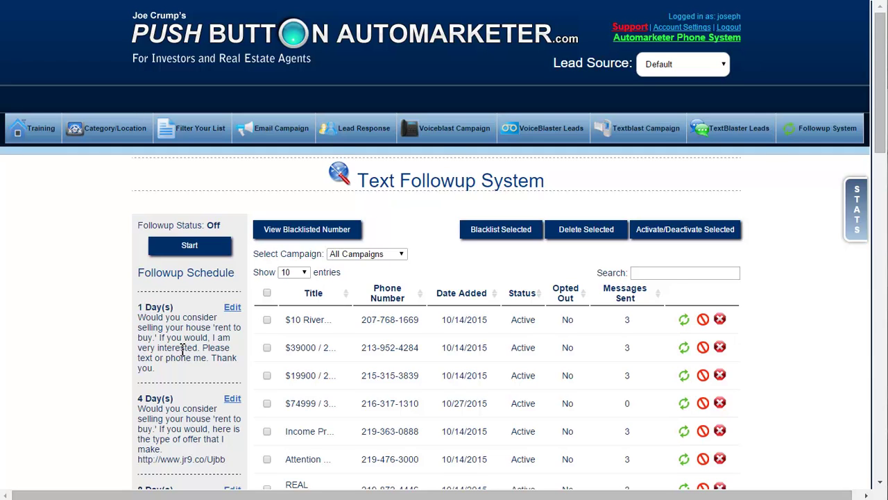
Review the scheduled text messages in the followup schedule from day 1 through day 85
{"action": "scroll", "coordinate": [183, 350], "scroll_direction": "down", "scroll_amount": 2}
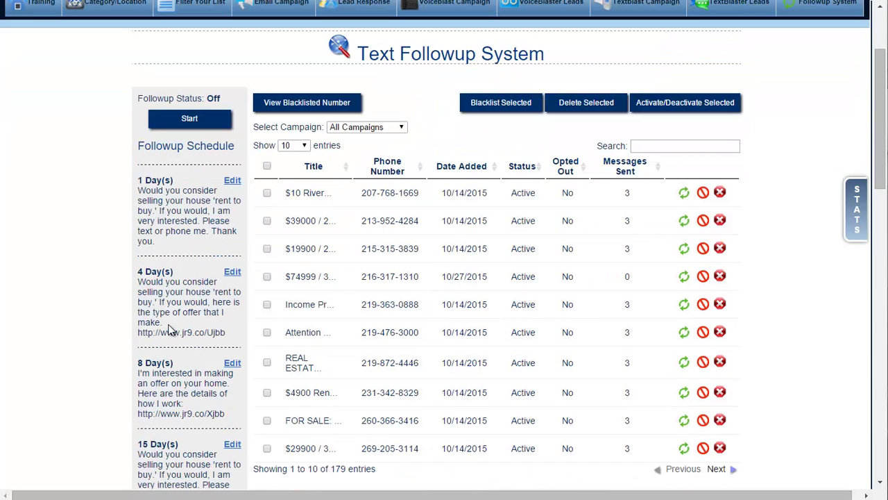
{"action": "scroll", "coordinate": [170, 331], "scroll_direction": "down", "scroll_amount": 2}
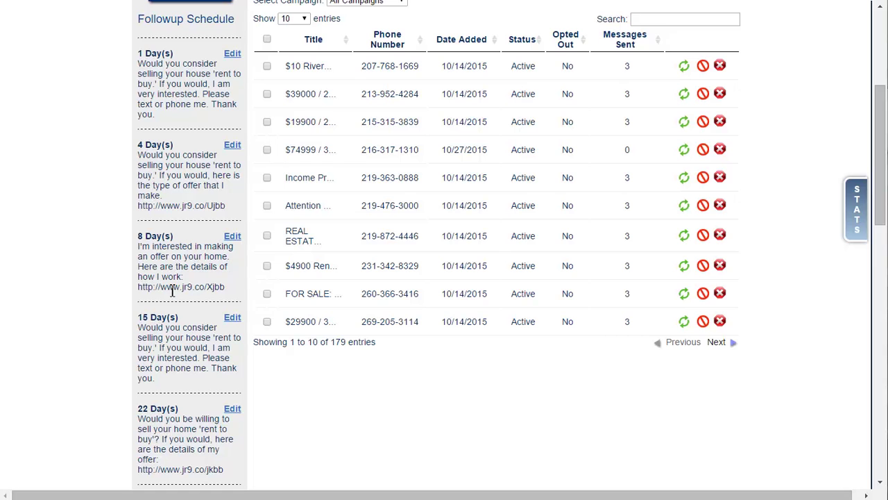
{"action": "scroll", "coordinate": [161, 333], "scroll_direction": "down", "scroll_amount": 6}
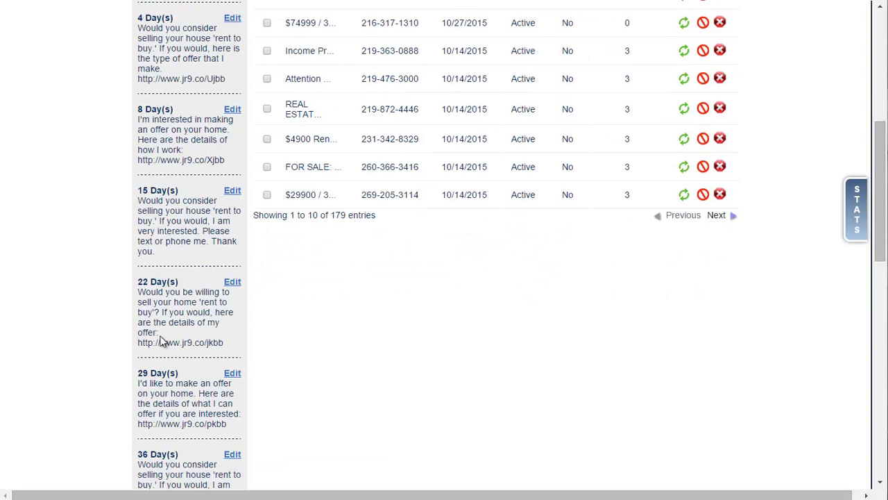
{"action": "scroll", "coordinate": [167, 354], "scroll_direction": "down", "scroll_amount": 6}
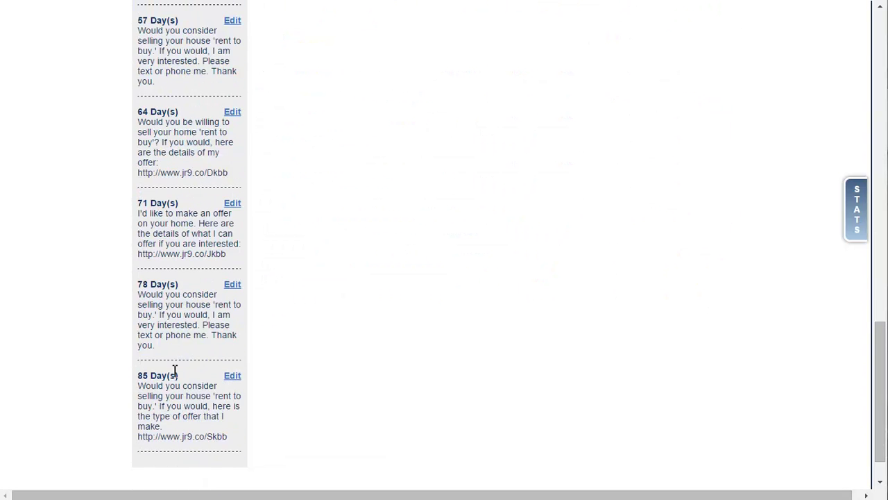
{"action": "scroll", "coordinate": [215, 432], "scroll_direction": "up", "scroll_amount": 6}
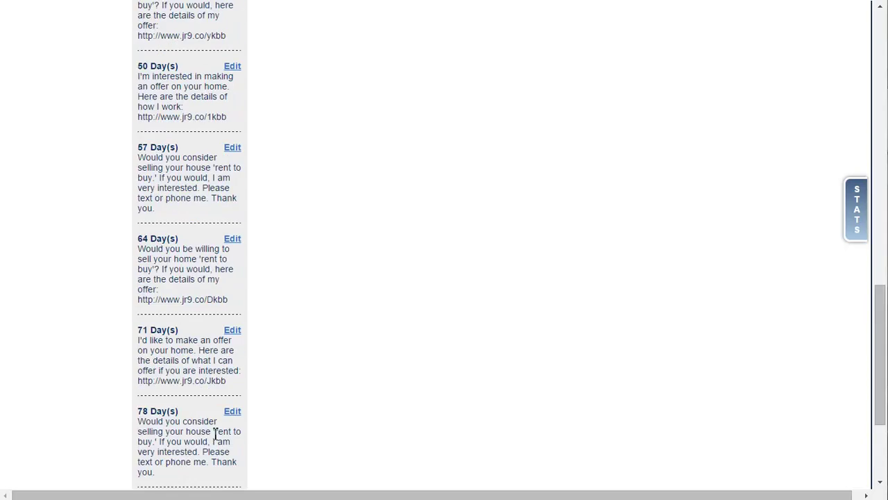
{"action": "scroll", "coordinate": [215, 432], "scroll_direction": "up", "scroll_amount": 7}
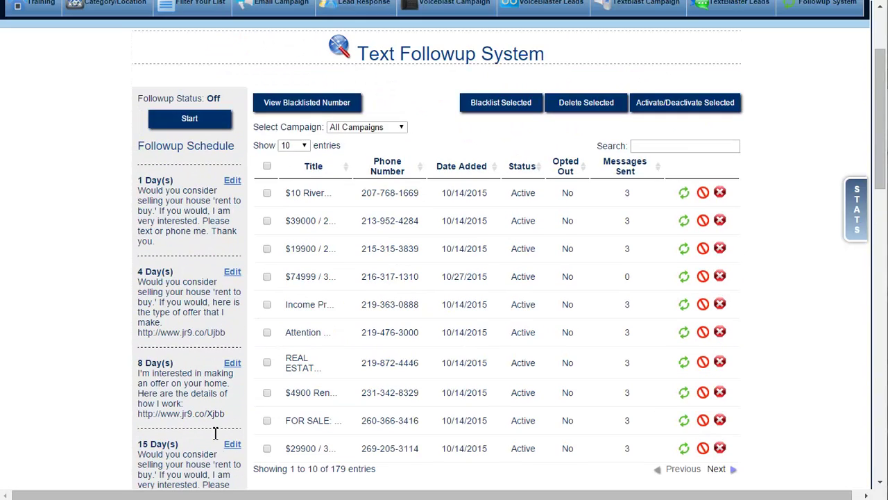
{"action": "scroll", "coordinate": [216, 432], "scroll_direction": "up", "scroll_amount": 1}
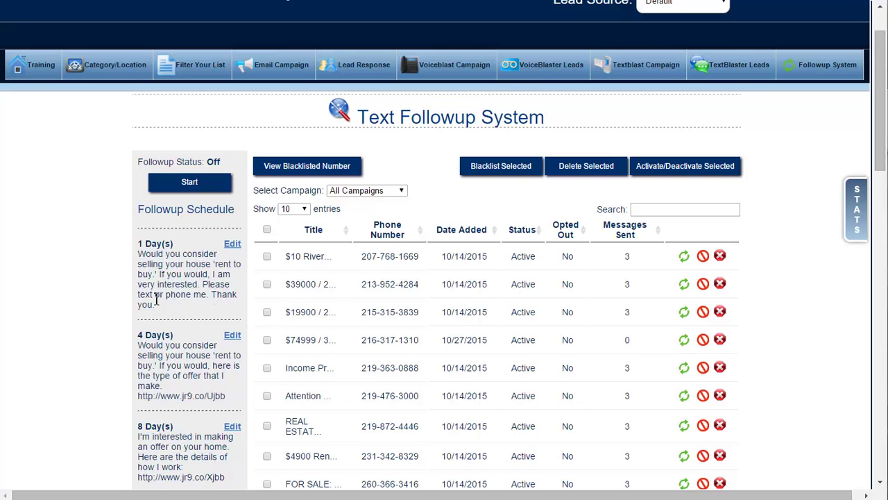
Open the 1-day followup text message in the editor and close it without saving
{"action": "left_click", "coordinate": [232, 247]}
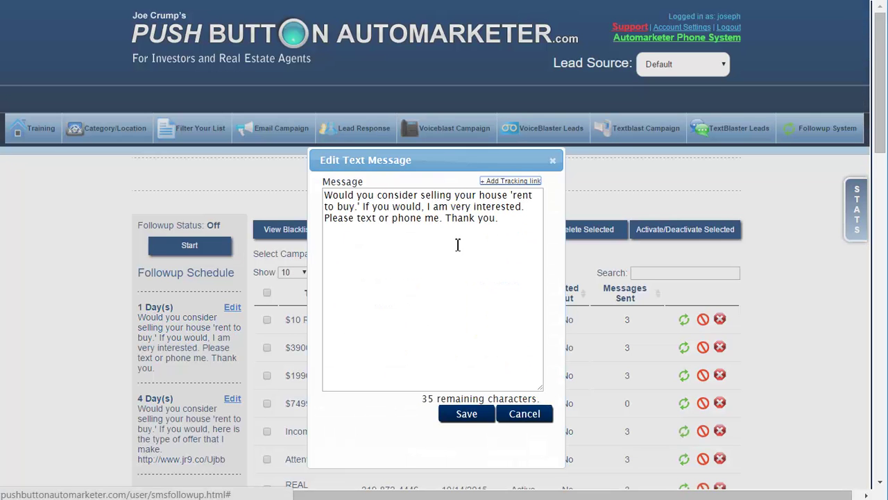
{"action": "left_click", "coordinate": [553, 160]}
{"action": "scroll", "coordinate": [206, 327], "scroll_direction": "down", "scroll_amount": 2}
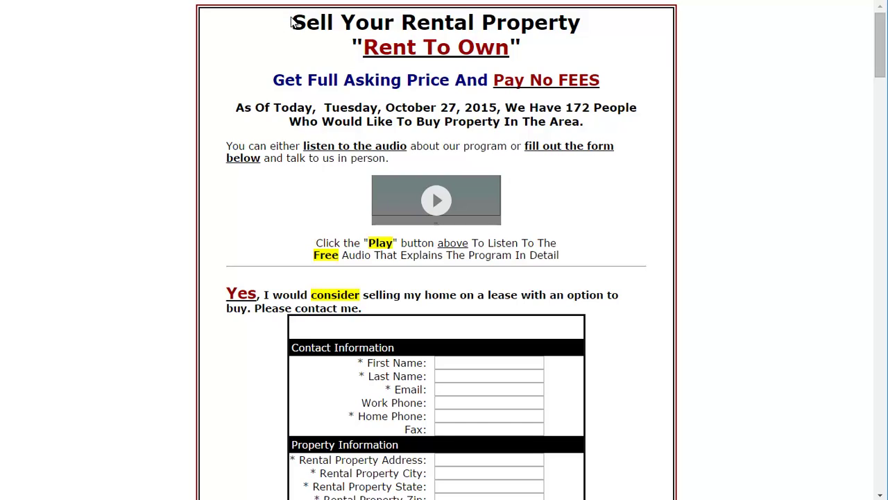
Examine the "Sell Your Rental Property Rent To Own" web page, including its headline, program details and seller contact form
{"action": "left_click_drag", "start_coordinate": [291, 21], "coordinate": [588, 27]}
{"action": "scroll", "coordinate": [575, 221], "scroll_direction": "down", "scroll_amount": 15}
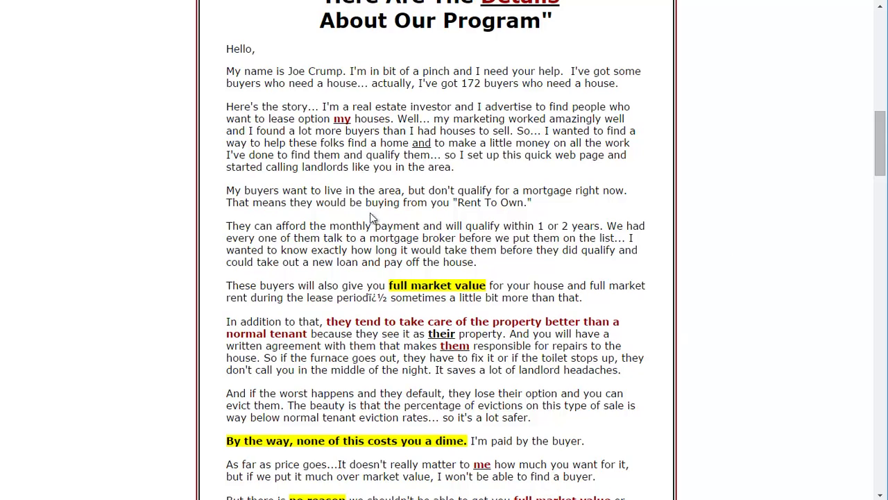
{"action": "scroll", "coordinate": [420, 244], "scroll_direction": "up", "scroll_amount": 6}
{"action": "scroll", "coordinate": [420, 244], "scroll_direction": "up", "scroll_amount": 2}
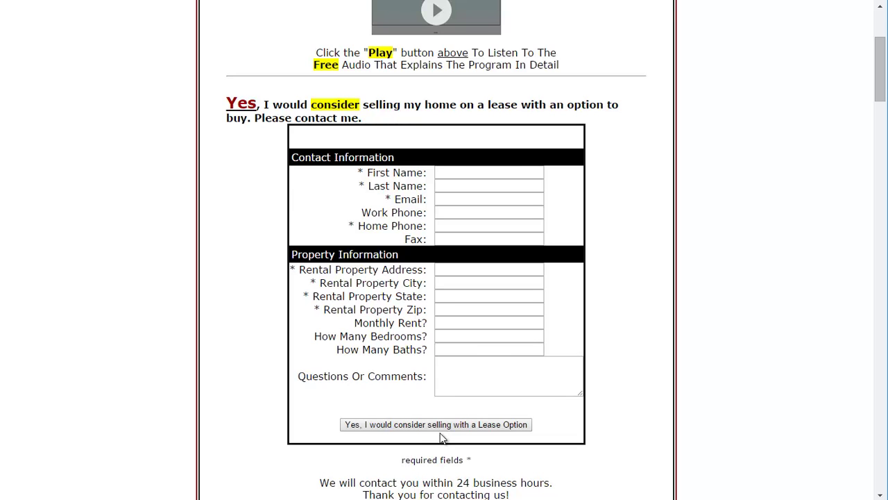
{"action": "scroll", "coordinate": [440, 437], "scroll_direction": "up", "scroll_amount": 3}
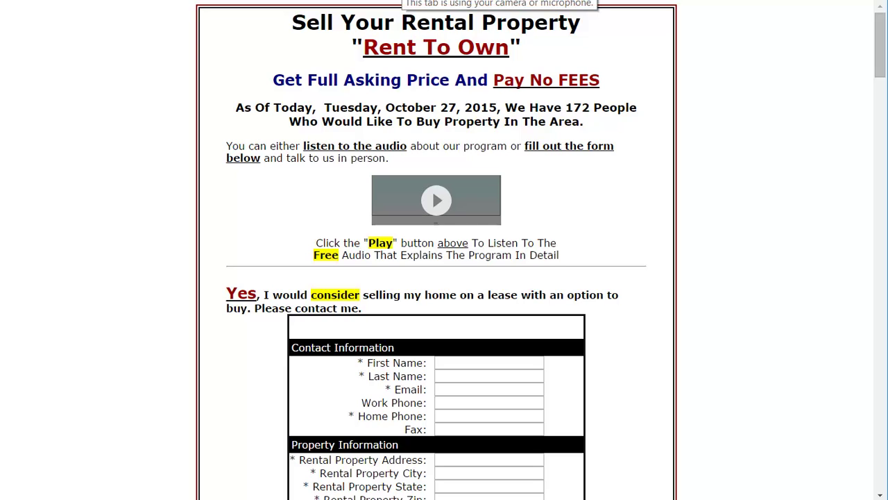
Return to the text followup system and search its followup stats from 2015-10-14 to 2015-10-27
{"action": "left_click", "coordinate": [403, 1]}
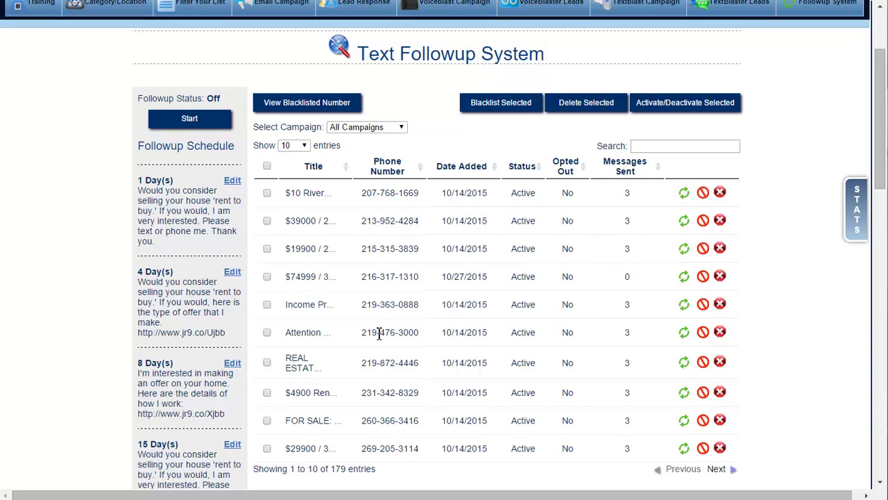
{"action": "left_click", "coordinate": [846, 221]}
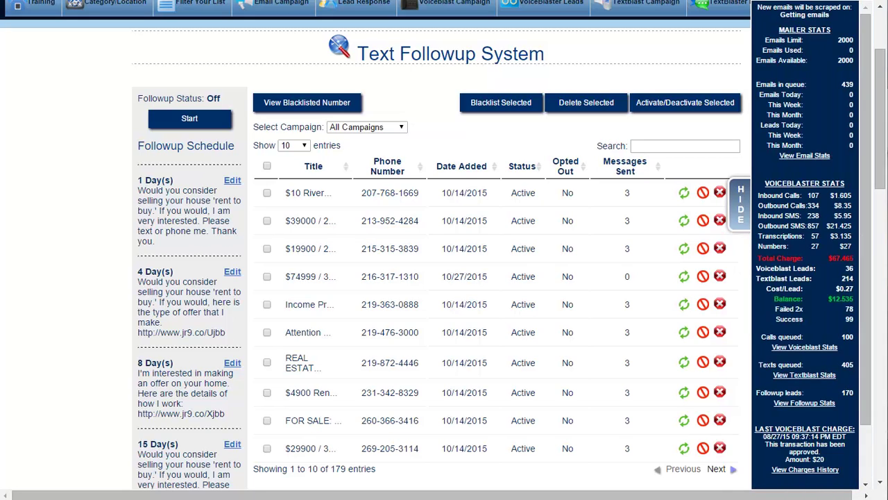
{"action": "left_click", "coordinate": [802, 404]}
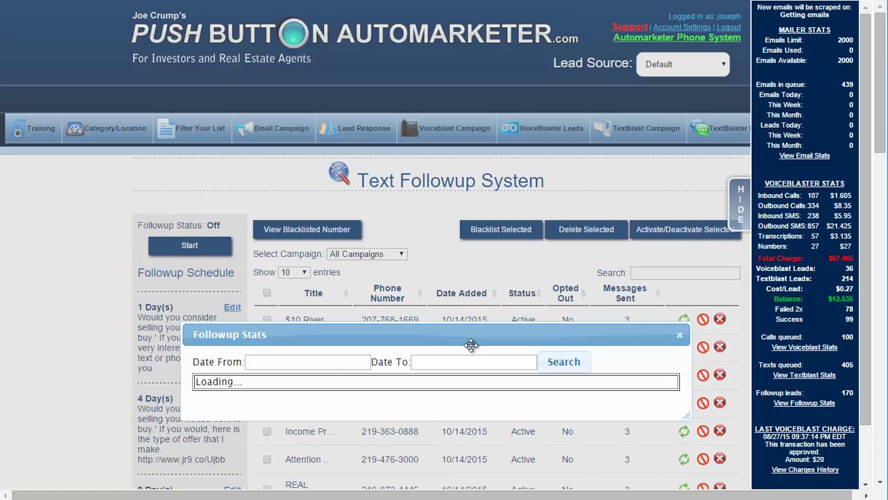
{"action": "left_click", "coordinate": [326, 362]}
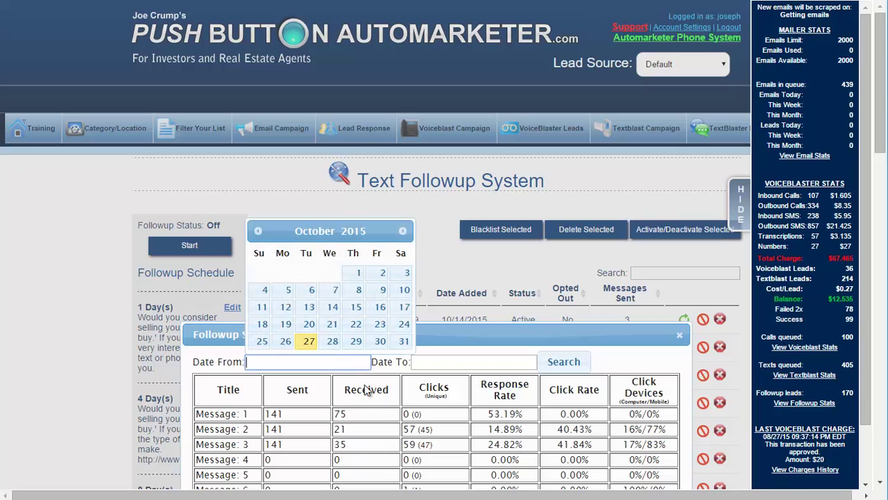
{"action": "left_click", "coordinate": [332, 311]}
{"action": "left_click", "coordinate": [423, 365]}
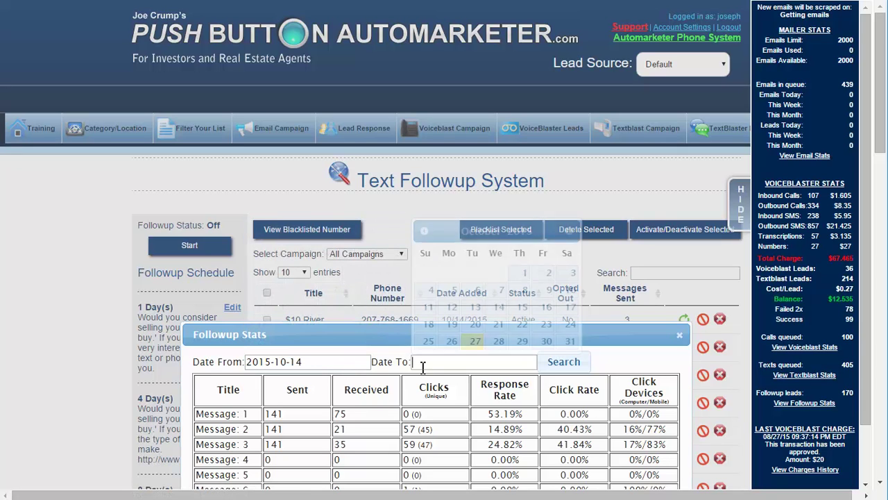
{"action": "left_click", "coordinate": [476, 341]}
{"action": "left_click", "coordinate": [563, 362]}
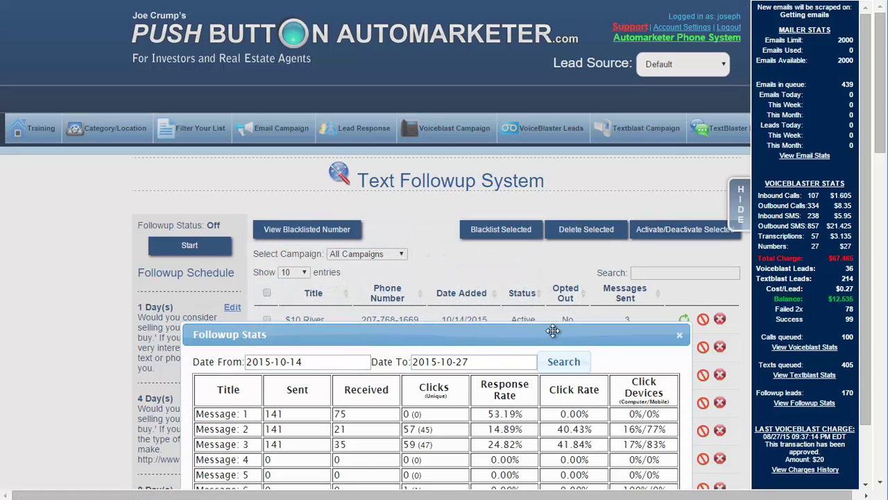
Examine the sent, received, clicks, response rate and click rate figures for messages 1 and 2 in the followup stats
{"action": "scroll", "coordinate": [556, 332], "scroll_direction": "down", "scroll_amount": 2}
{"action": "scroll", "coordinate": [554, 333], "scroll_direction": "down", "scroll_amount": 2}
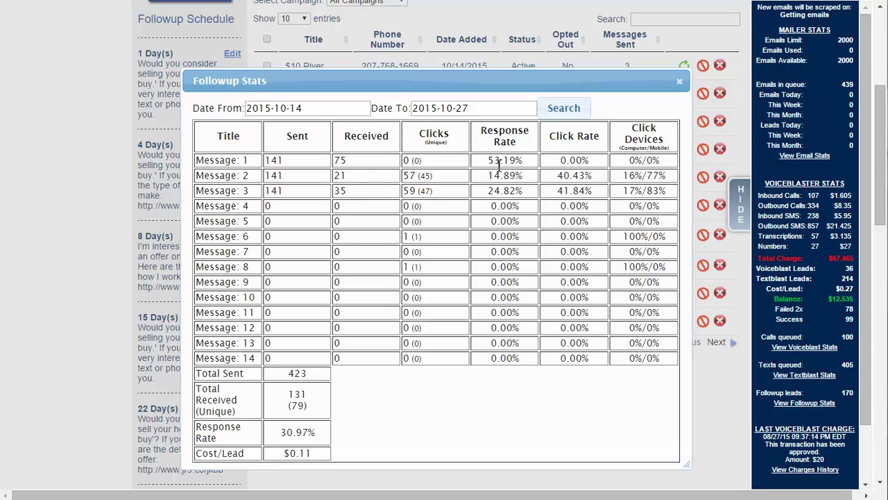
{"action": "left_click_drag", "start_coordinate": [488, 161], "coordinate": [524, 161]}
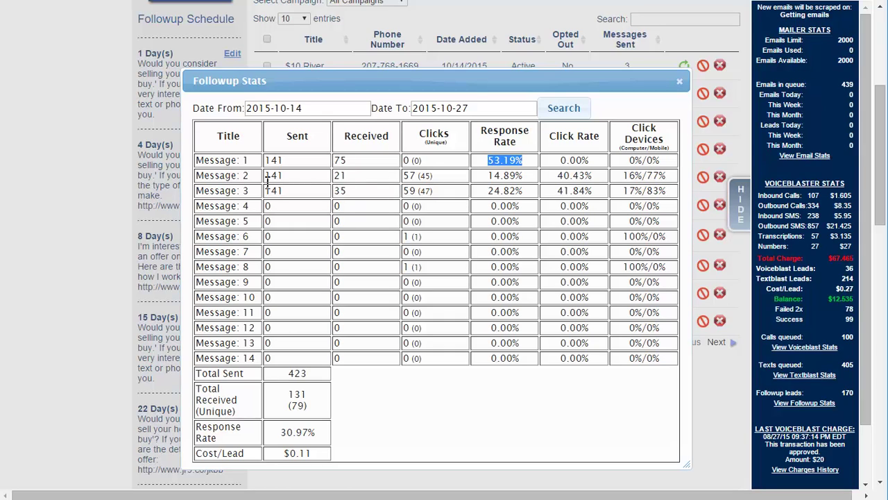
{"action": "left_click_drag", "start_coordinate": [268, 175], "coordinate": [286, 176]}
{"action": "left_click_drag", "start_coordinate": [336, 177], "coordinate": [347, 177]}
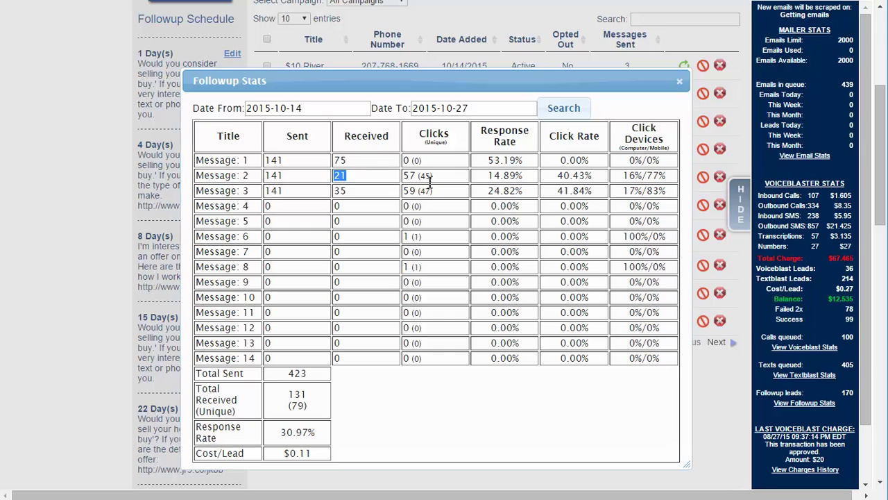
{"action": "double_click", "coordinate": [340, 159]}
{"action": "double_click", "coordinate": [340, 176]}
{"action": "left_click_drag", "start_coordinate": [407, 176], "coordinate": [436, 177]}
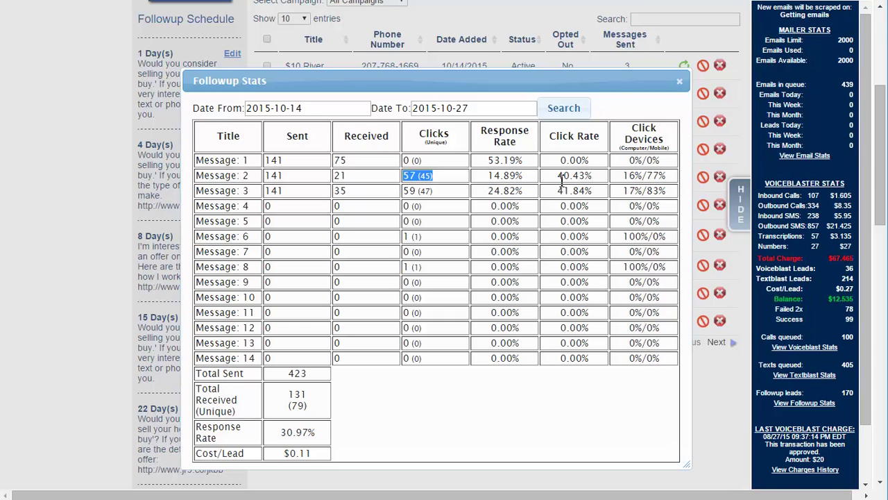
{"action": "left_click_drag", "start_coordinate": [557, 176], "coordinate": [594, 178]}
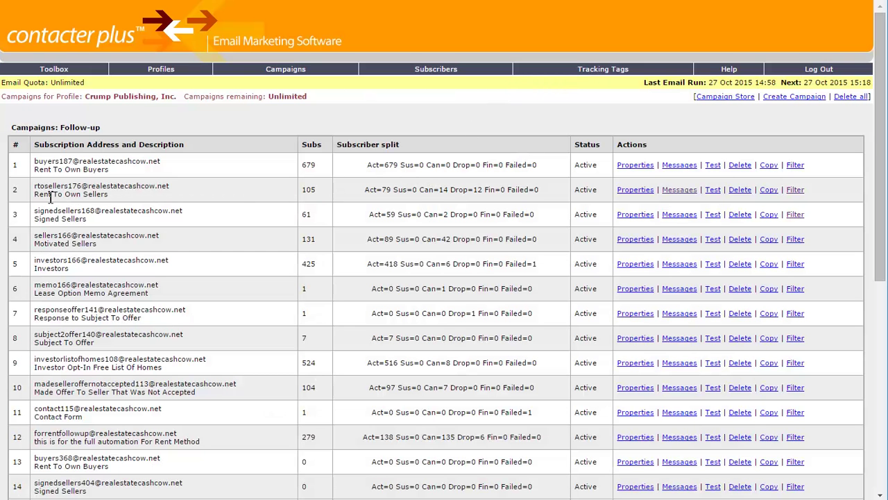
Switch to Contacter Plus to check the Rent To Own Sellers subscriber count, and recheck message 1's received count in the followup stats
{"action": "left_click_drag", "start_coordinate": [50, 195], "coordinate": [127, 189]}
{"action": "double_click", "coordinate": [309, 190]}
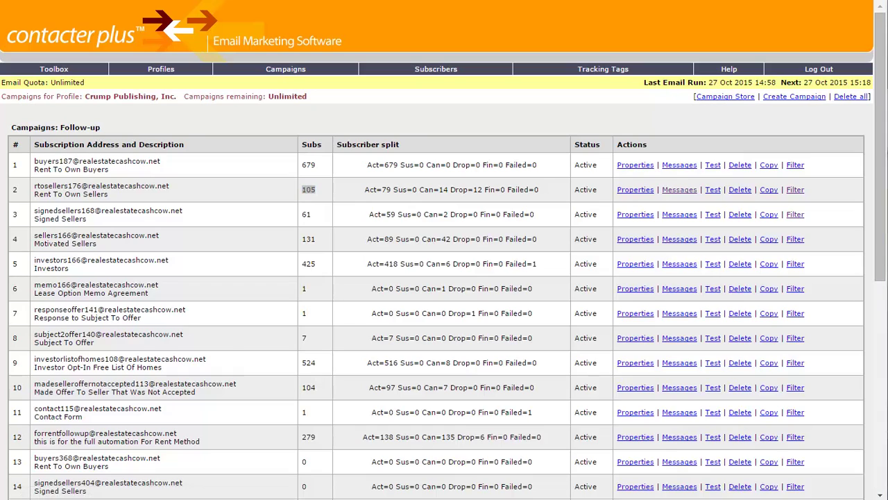
{"action": "left_click", "coordinate": [310, 192]}
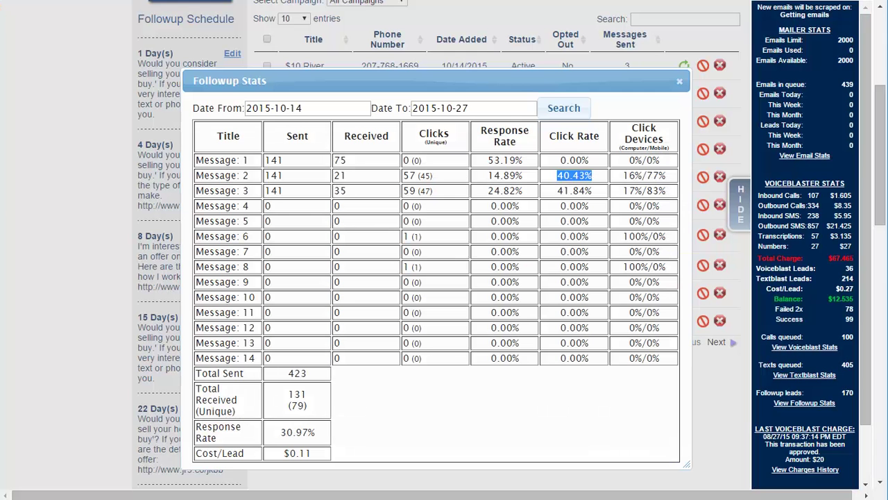
{"action": "double_click", "coordinate": [340, 160]}
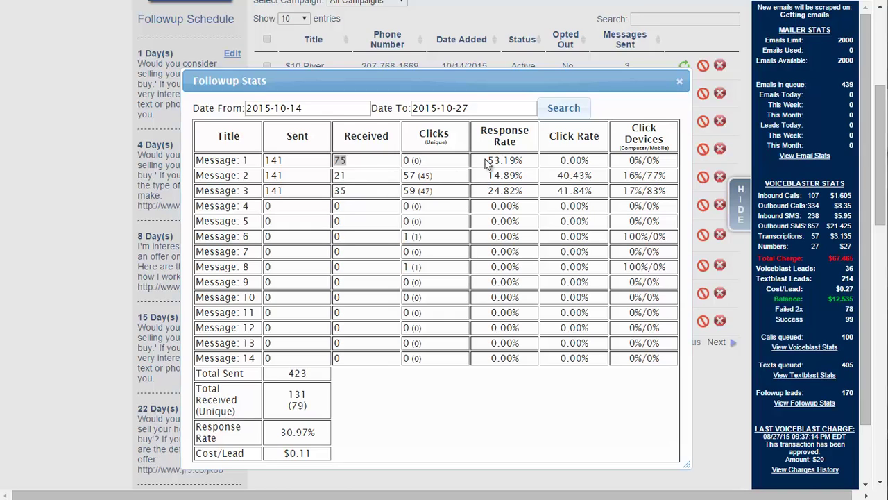
Examine message 1's response rate and sent count, plus the received counts of messages 1 to 3, in the followup stats
{"action": "left_click_drag", "start_coordinate": [488, 160], "coordinate": [526, 160]}
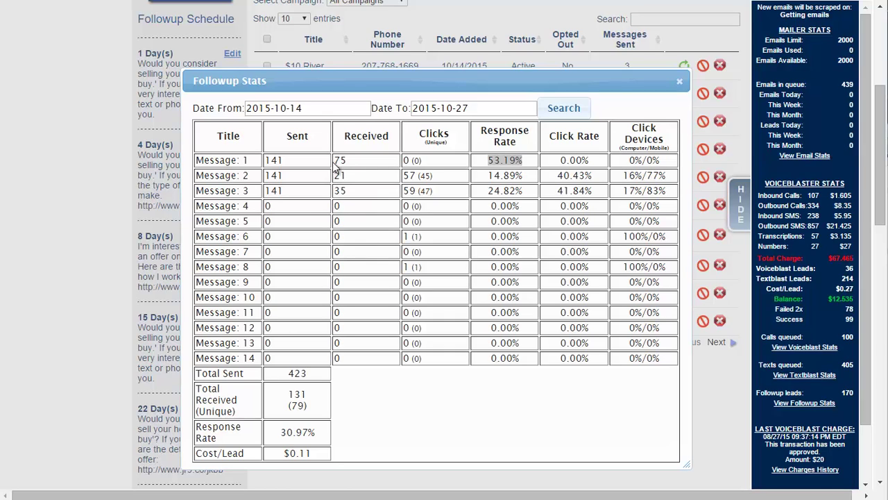
{"action": "left_click_drag", "start_coordinate": [334, 160], "coordinate": [349, 160]}
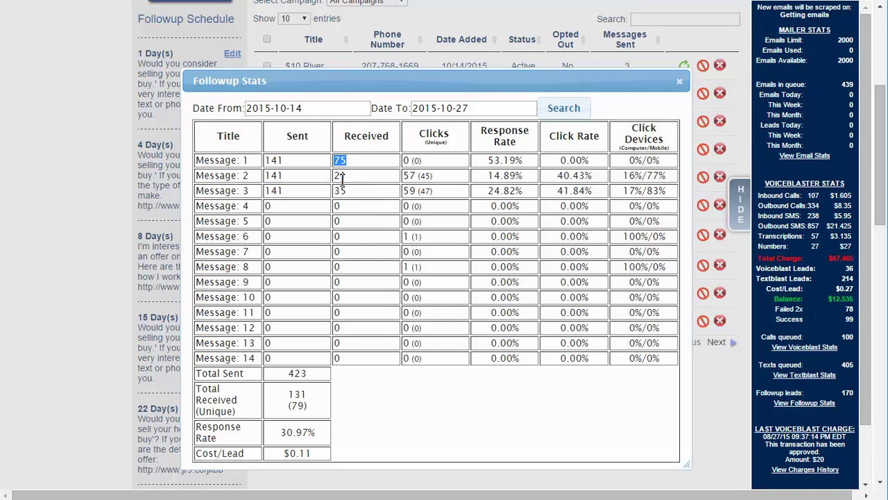
{"action": "double_click", "coordinate": [338, 175]}
{"action": "left_click_drag", "start_coordinate": [335, 190], "coordinate": [349, 191]}
{"action": "mouse_move", "coordinate": [296, 160]}
{"action": "left_mouse_down"}
{"action": "mouse_move", "coordinate": [272, 162]}
{"action": "mouse_move", "coordinate": [485, 161]}
{"action": "mouse_move", "coordinate": [268, 167]}
{"action": "mouse_move", "coordinate": [284, 163]}
{"action": "left_mouse_up"}
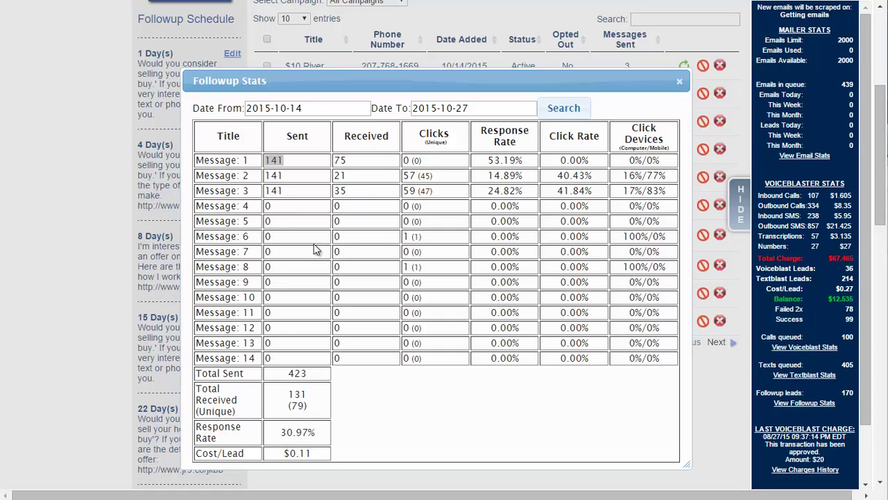
Compare the received counts of messages 2 and 3 with message 1's received and sent counts
{"action": "double_click", "coordinate": [338, 175]}
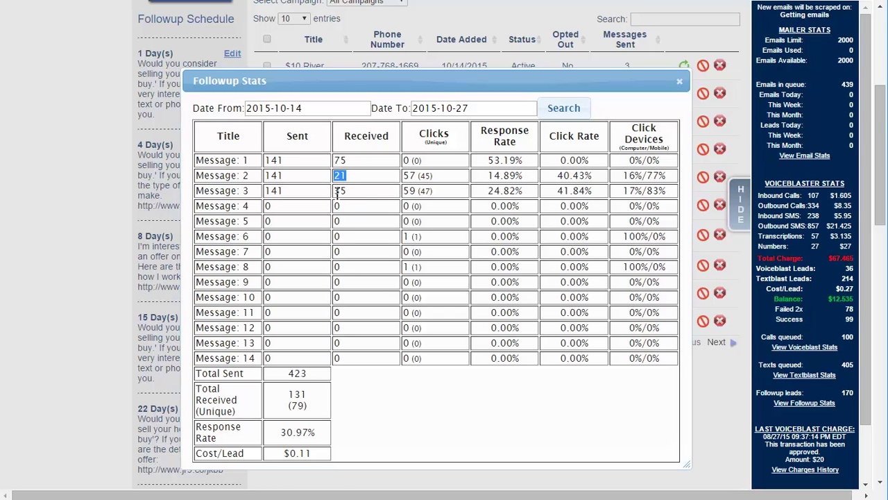
{"action": "double_click", "coordinate": [340, 191]}
{"action": "left_click", "coordinate": [338, 176]}
{"action": "double_click", "coordinate": [338, 175]}
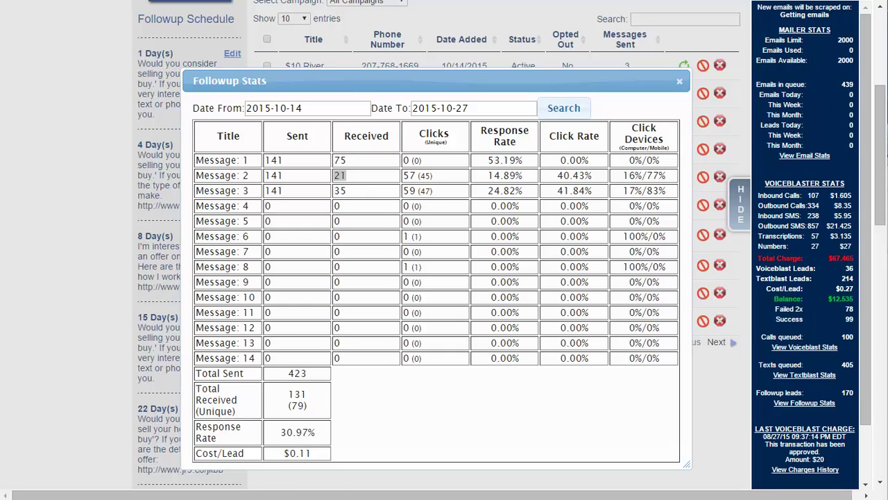
{"action": "left_click", "coordinate": [349, 159]}
{"action": "double_click", "coordinate": [350, 160]}
{"action": "double_click", "coordinate": [272, 160]}
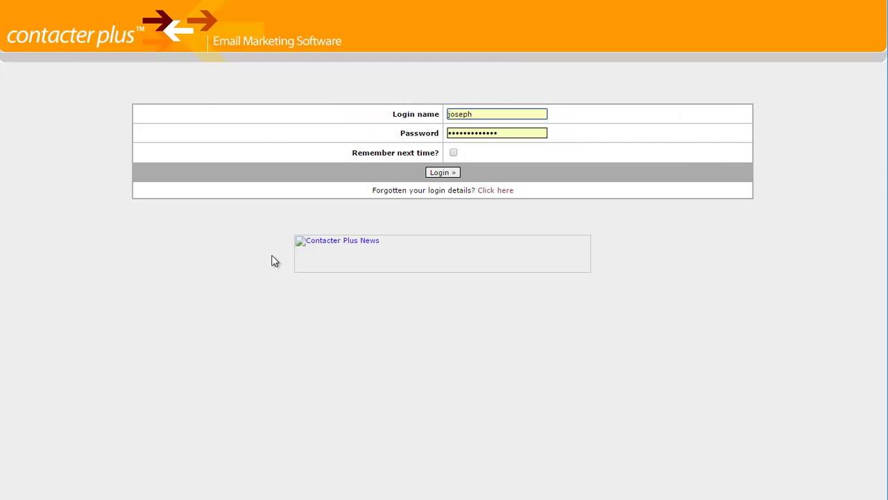
Switch to Contacter Plus, log in with the prefilled account details and check the Rent To Own Sellers campaign's subscriber count
{"action": "left_click", "coordinate": [443, 173]}
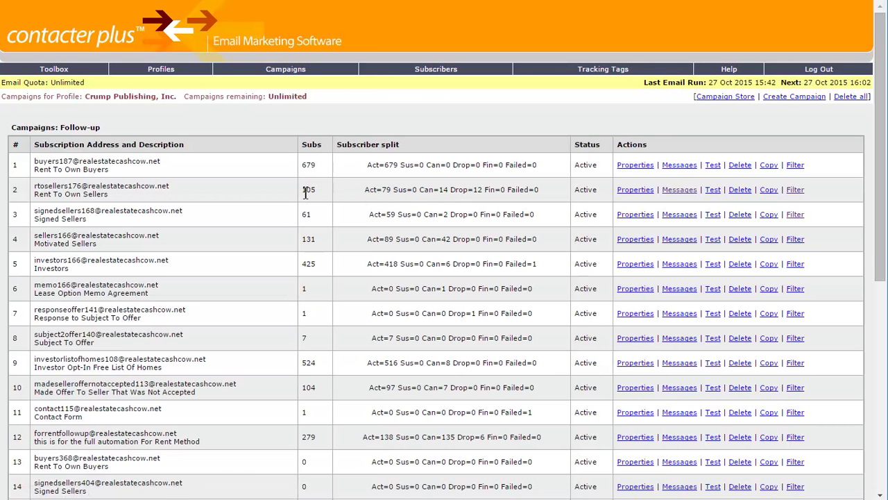
{"action": "double_click", "coordinate": [305, 193]}
{"action": "mouse_move", "coordinate": [444, 70]}
{"action": "mouse_move", "coordinate": [430, 68]}
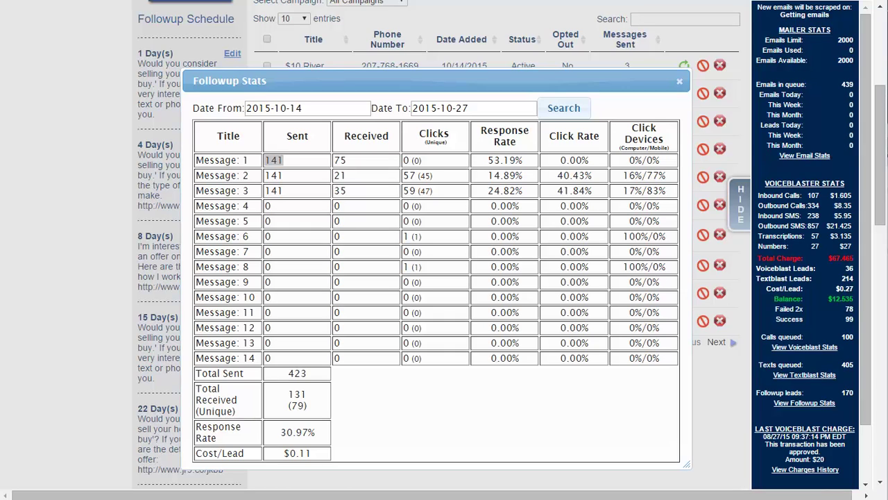
Recheck message 2's received count in the followup stats and review the contact form on the "Rent To Own" seller page
{"action": "left_click", "coordinate": [350, 176]}
{"action": "double_click", "coordinate": [350, 176]}
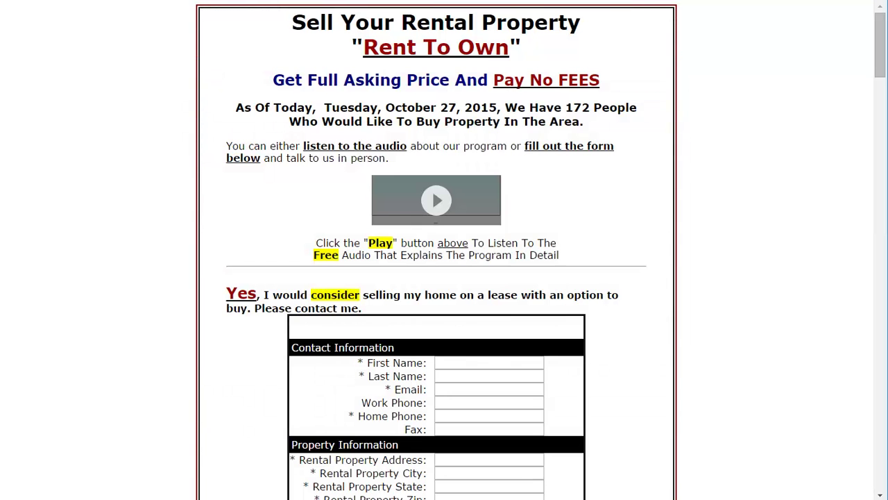
{"action": "scroll", "coordinate": [581, 315], "scroll_direction": "down", "scroll_amount": 3}
{"action": "scroll", "coordinate": [581, 315], "scroll_direction": "down", "scroll_amount": 2}
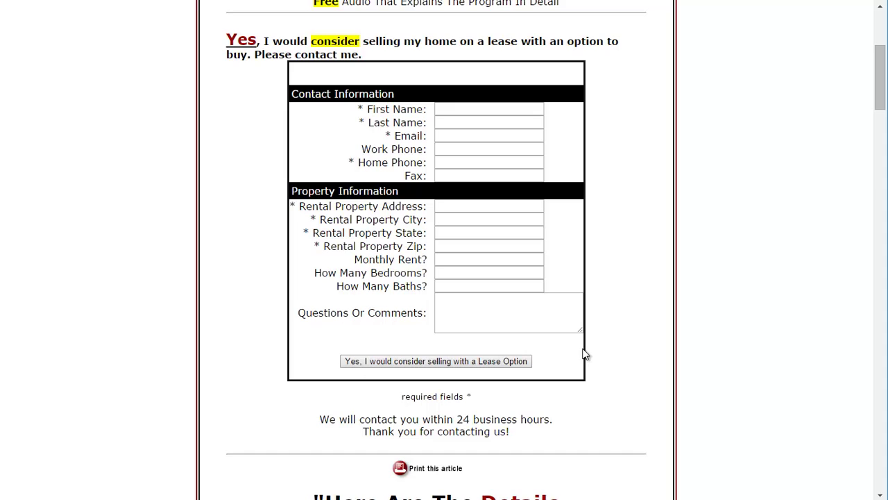
{"action": "scroll", "coordinate": [587, 365], "scroll_direction": "up", "scroll_amount": 4}
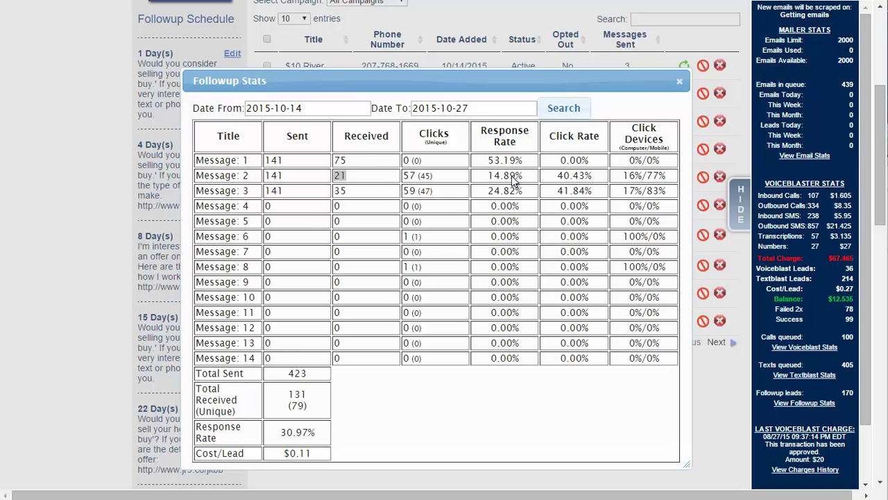
Close the followup stats, view the 4-day followup message in its editor without changes, and look over the followup schedule
{"action": "left_click", "coordinate": [680, 80]}
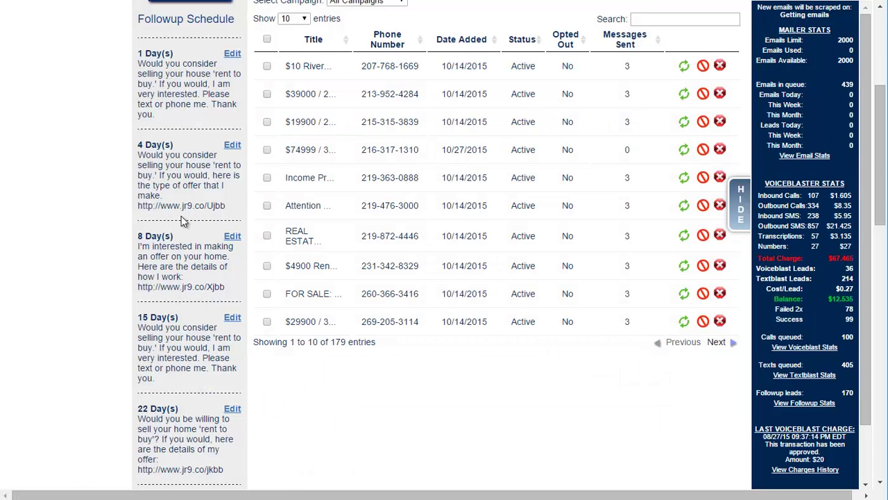
{"action": "left_click_drag", "start_coordinate": [179, 205], "coordinate": [207, 206]}
{"action": "left_click", "coordinate": [232, 147]}
{"action": "scroll", "coordinate": [563, 297], "scroll_direction": "down", "scroll_amount": 3}
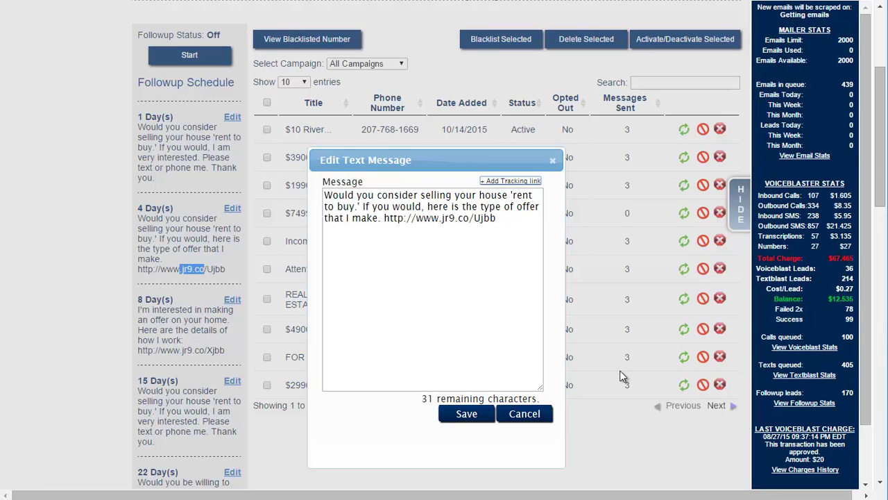
{"action": "left_click", "coordinate": [552, 163]}
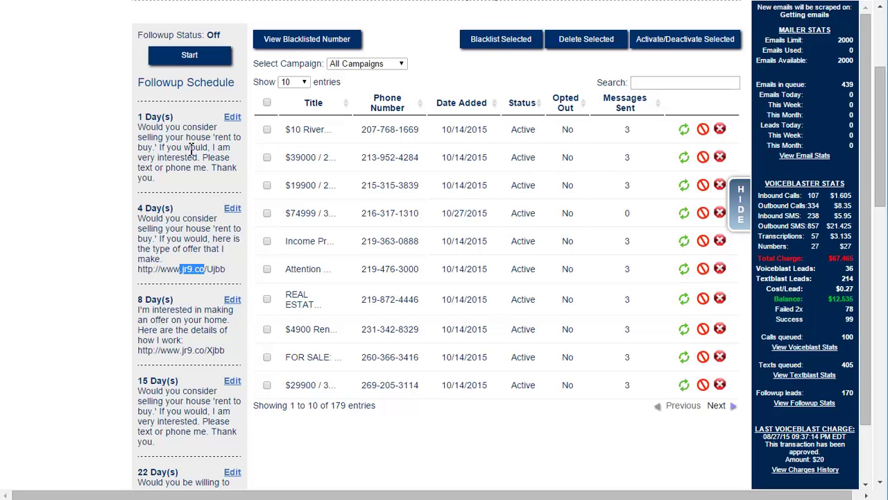
{"action": "scroll", "coordinate": [181, 448], "scroll_direction": "down", "scroll_amount": 2}
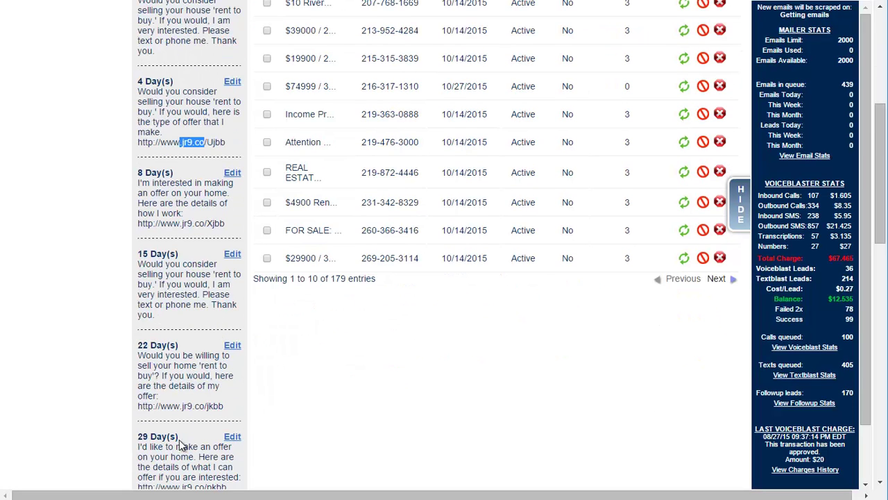
{"action": "scroll", "coordinate": [188, 437], "scroll_direction": "up", "scroll_amount": 4}
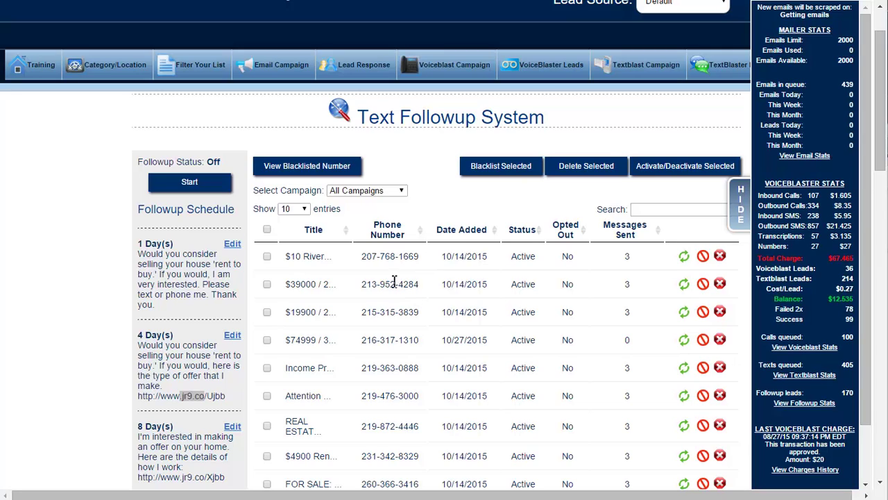
View the followup system's list of blacklisted phone numbers and return to the lead table's search
{"action": "left_click_drag", "start_coordinate": [363, 257], "coordinate": [420, 257]}
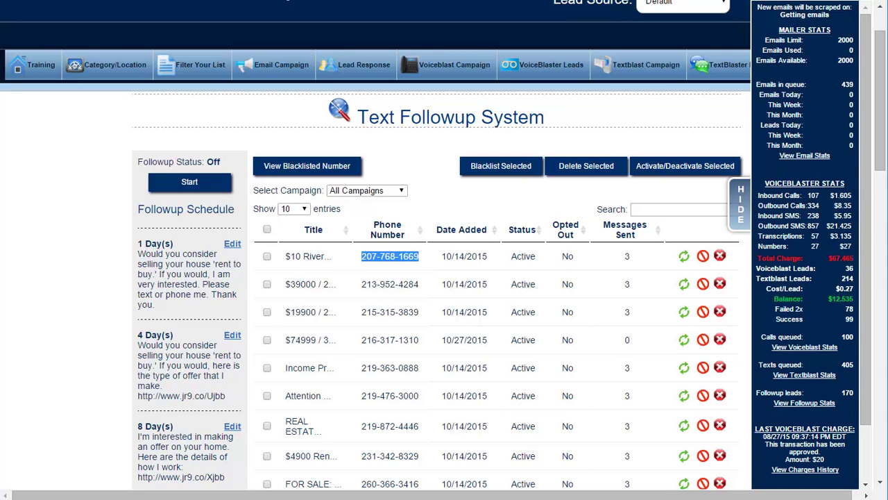
{"action": "left_click", "coordinate": [322, 167]}
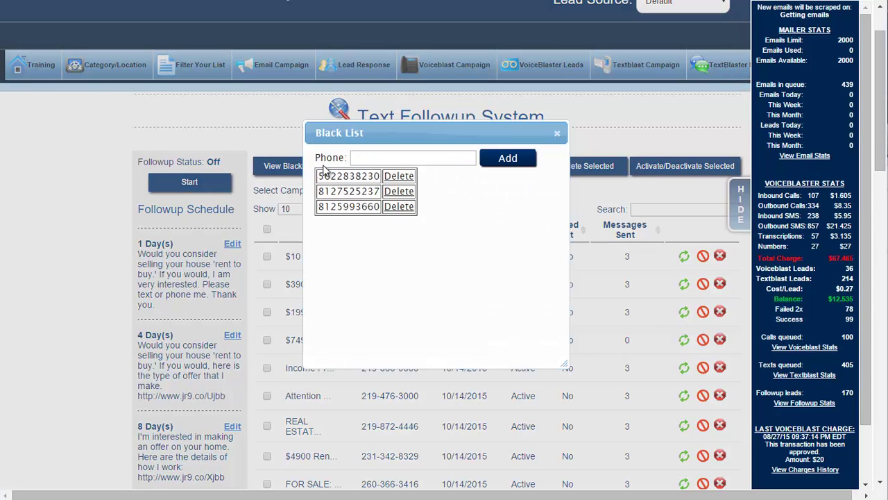
{"action": "left_click", "coordinate": [557, 133]}
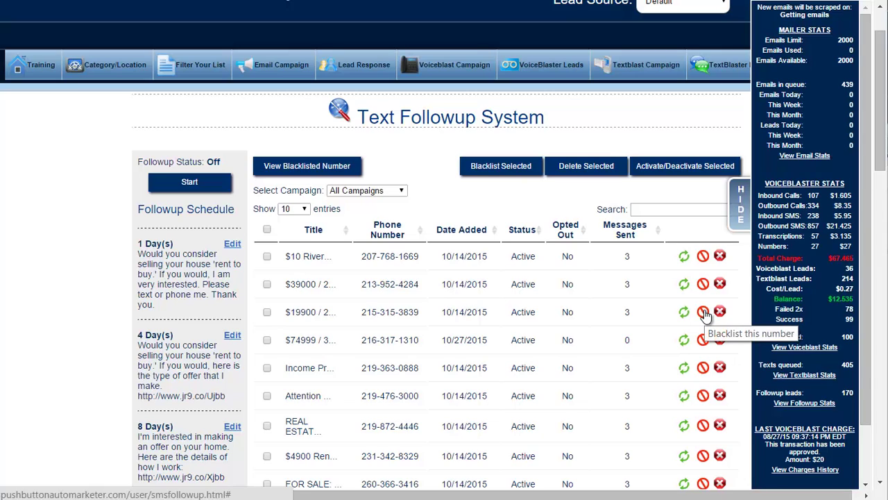
{"action": "left_click", "coordinate": [660, 212]}
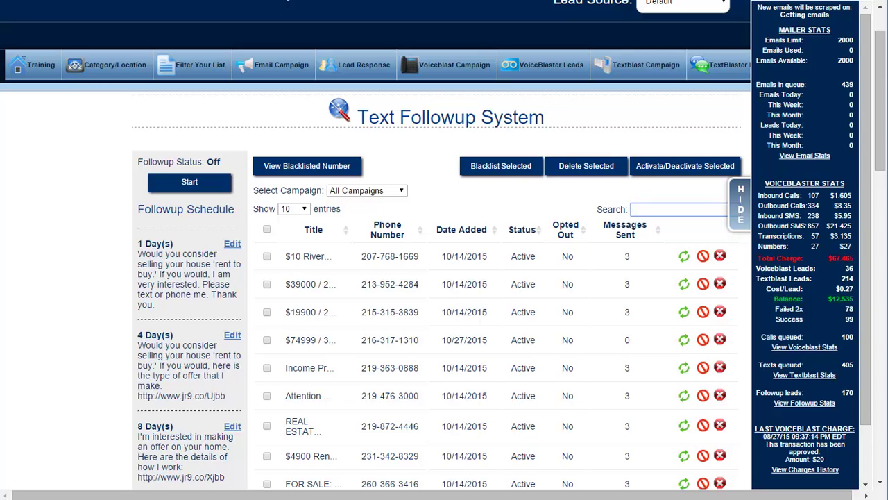
Hide the stats sidebar, open the TextBlaster leads and read the two newest TextBlast responses
{"action": "left_click", "coordinate": [740, 201]}
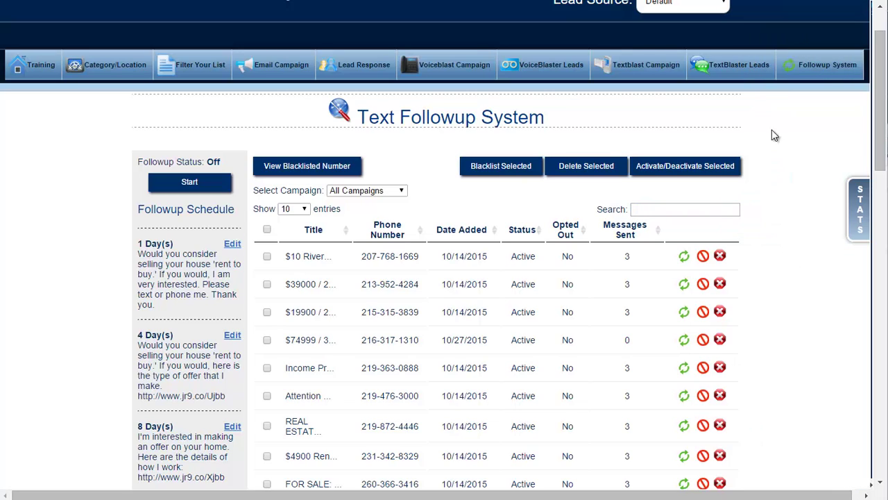
{"action": "left_click", "coordinate": [724, 70]}
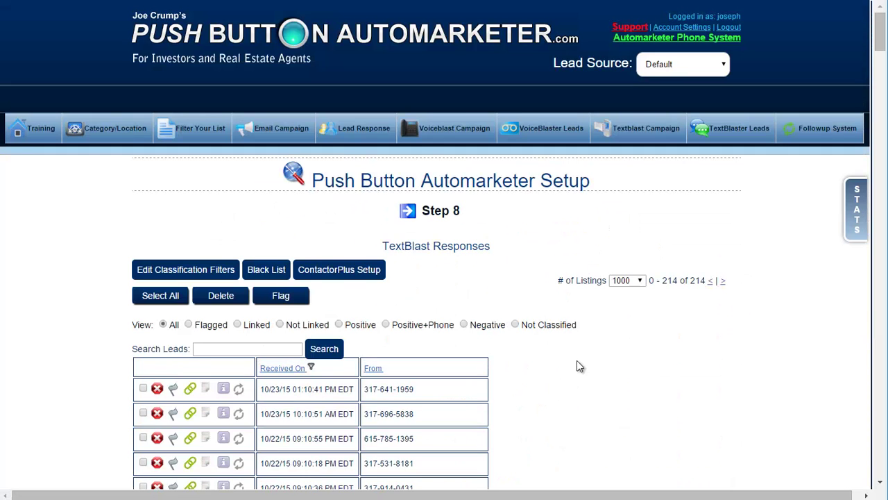
{"action": "scroll", "coordinate": [579, 360], "scroll_direction": "down", "scroll_amount": 2}
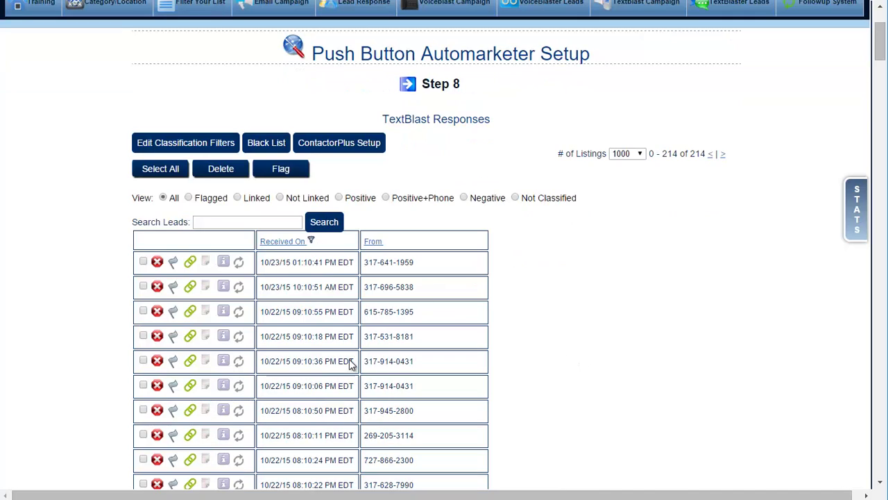
{"action": "left_click", "coordinate": [322, 262]}
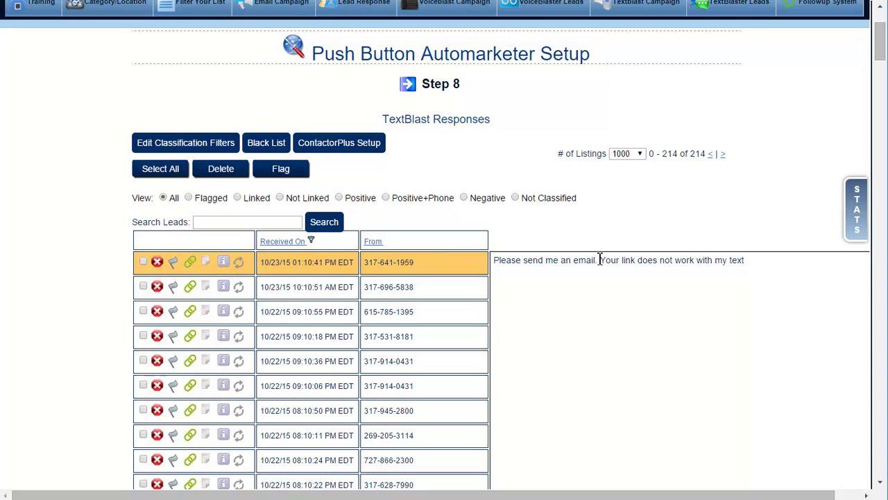
{"action": "left_click", "coordinate": [355, 293]}
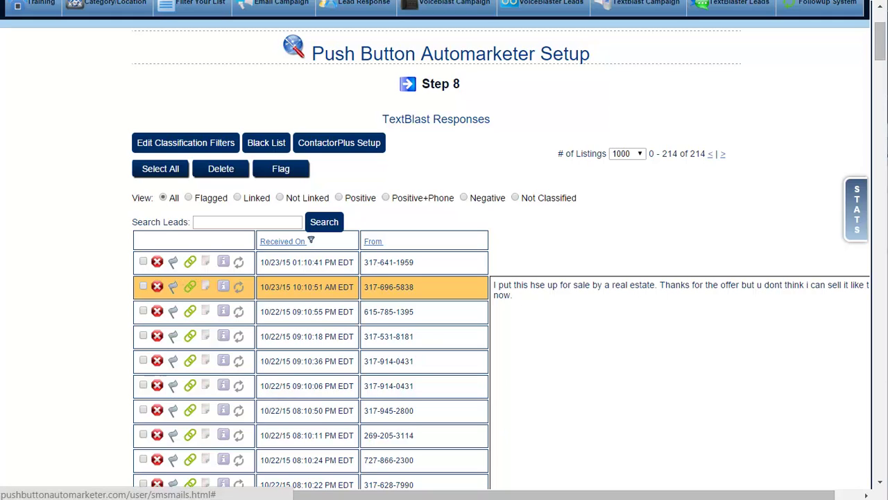
Preview the ads matching the newest response, viewing the $13500 Fix & Hold ad and the $90000 duplex ad
{"action": "left_click", "coordinate": [191, 263]}
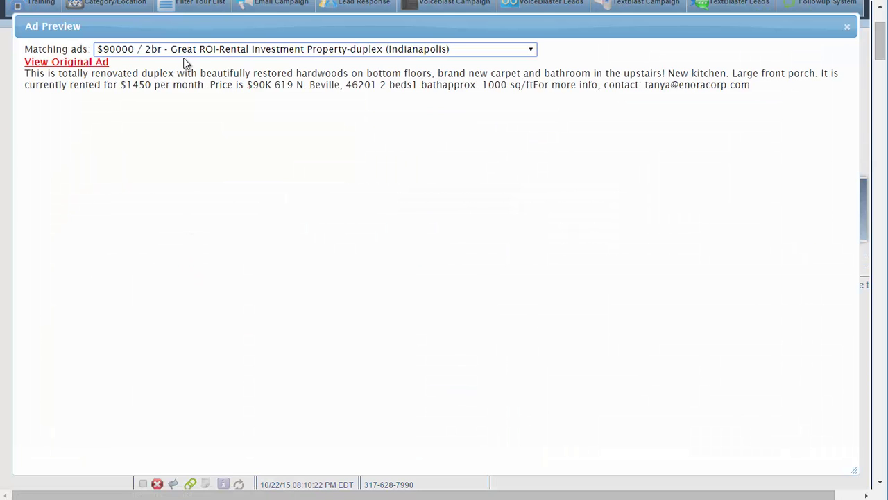
{"action": "left_click", "coordinate": [276, 52]}
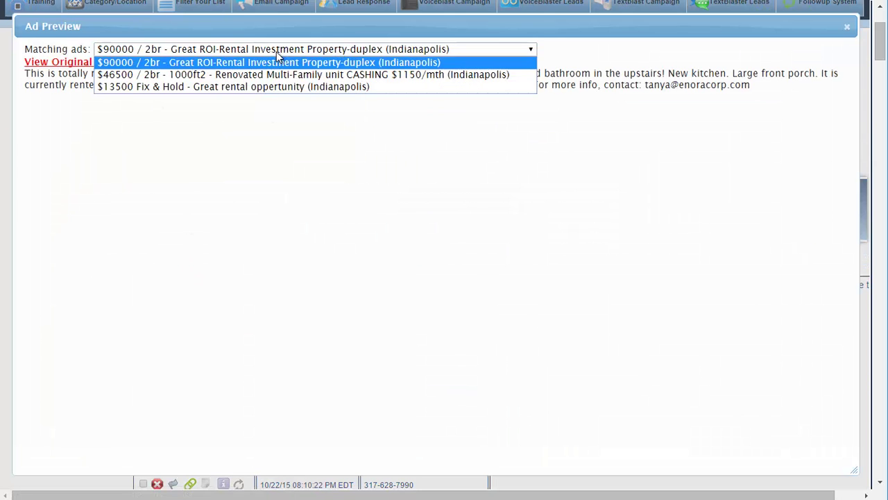
{"action": "left_click", "coordinate": [276, 86]}
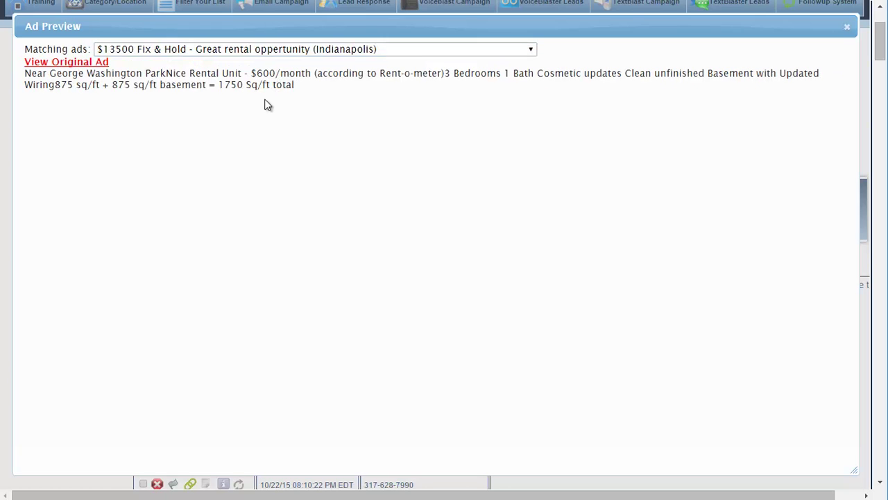
{"action": "left_click", "coordinate": [193, 50]}
{"action": "left_click", "coordinate": [178, 62]}
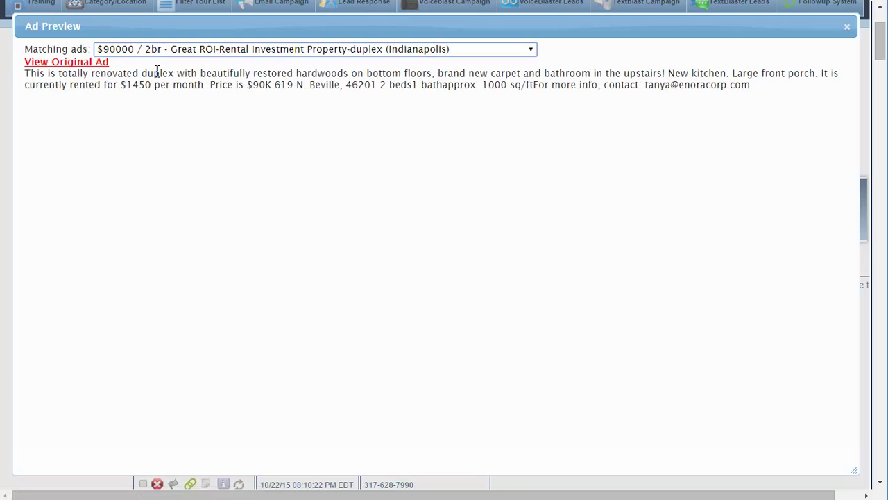
Try to view the original classified ad for the $90000 duplex, and close the ad preview
{"action": "left_click", "coordinate": [69, 62]}
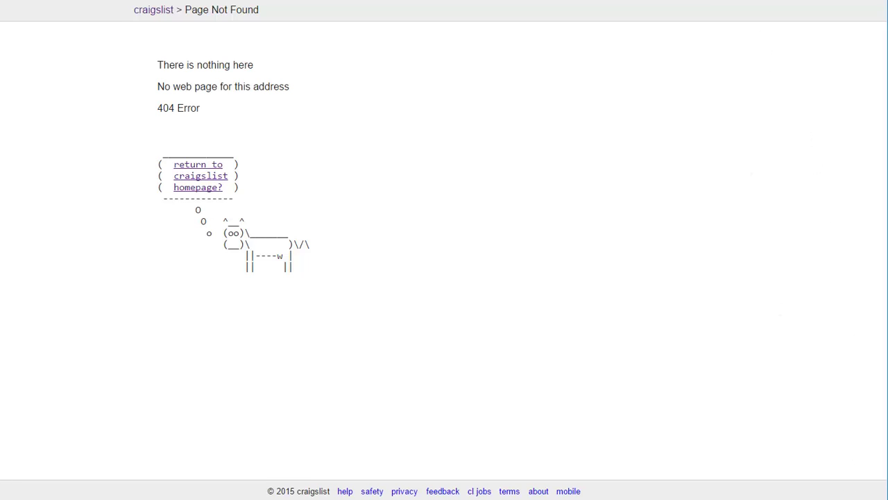
{"action": "key", "text": "ctrl+w"}
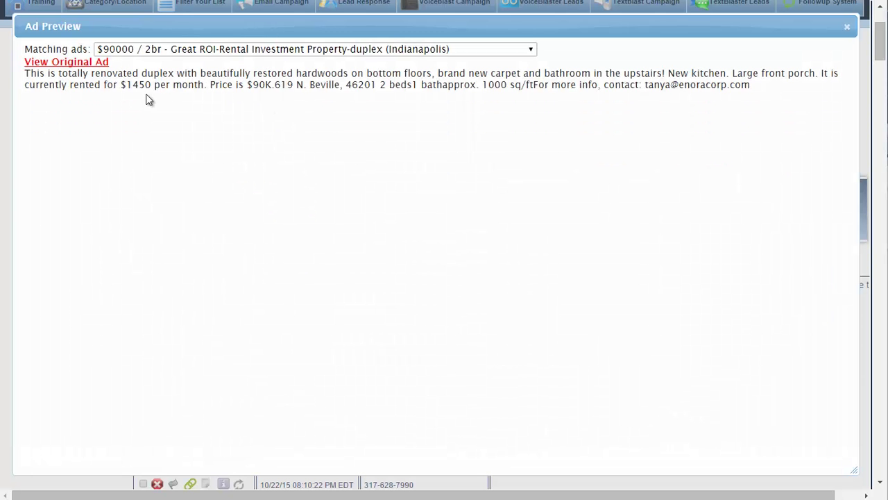
{"action": "key", "text": "Escape"}
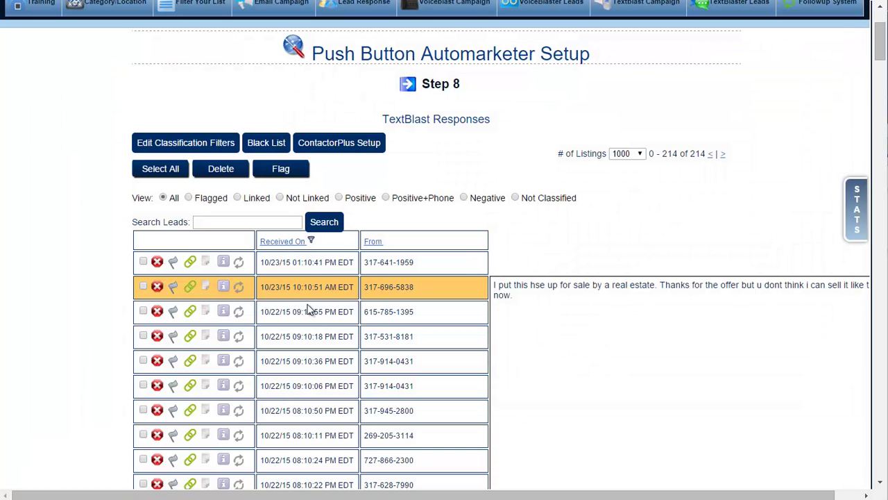
Open the lead questionnaire for the second response and examine its call dialogue, contact info, property address and price sections
{"action": "left_click", "coordinate": [223, 288]}
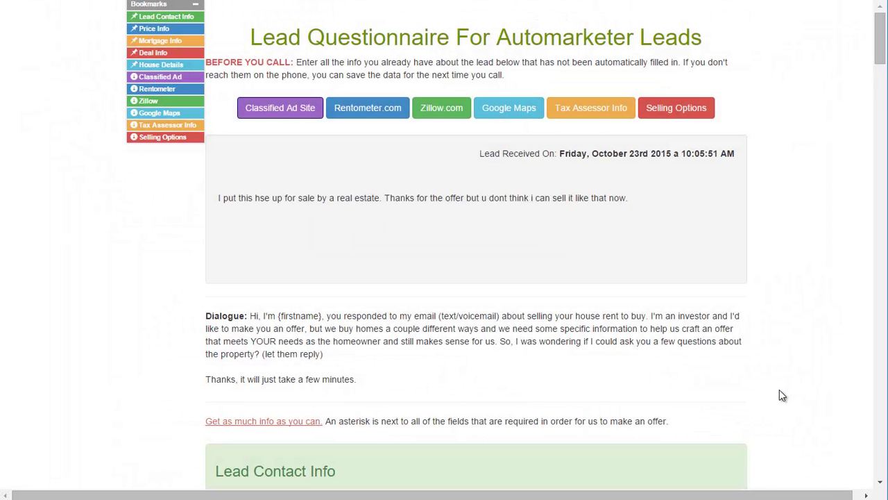
{"action": "scroll", "coordinate": [777, 394], "scroll_direction": "down", "scroll_amount": 5}
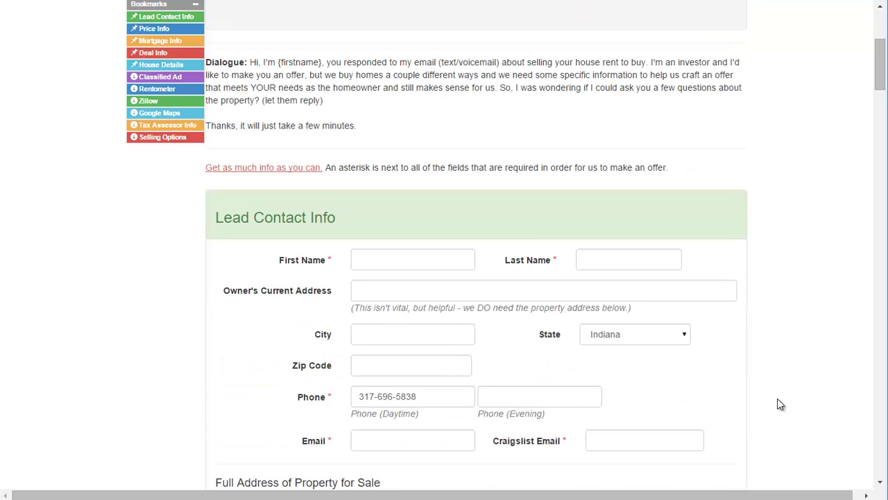
{"action": "scroll", "coordinate": [776, 403], "scroll_direction": "down", "scroll_amount": 2}
{"action": "scroll", "coordinate": [770, 402], "scroll_direction": "down", "scroll_amount": 5}
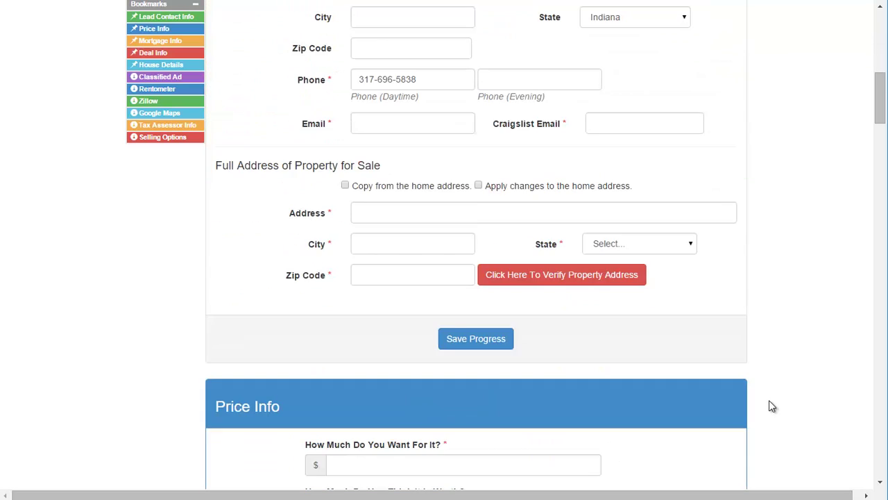
Examine the remaining questionnaire sections, covering mortgage and selling reasons, lease-option dialogue, call scheduling and house details
{"action": "scroll", "coordinate": [764, 403], "scroll_direction": "down", "scroll_amount": 13}
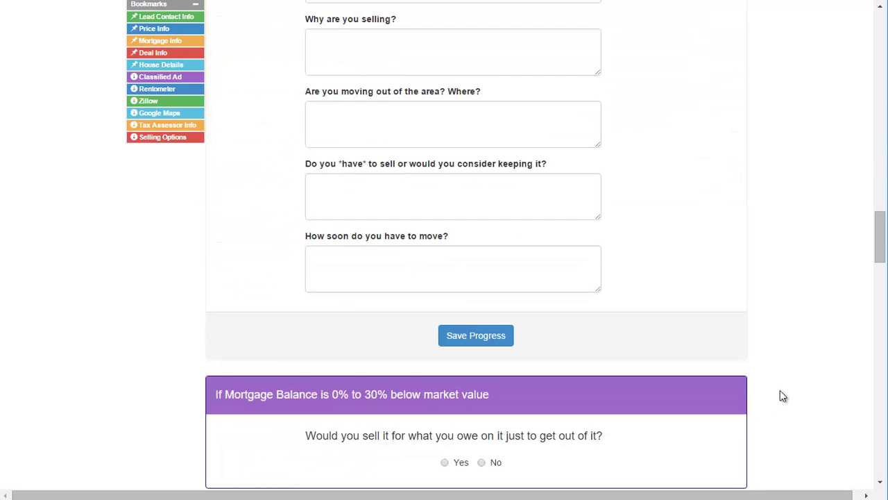
{"action": "scroll", "coordinate": [779, 402], "scroll_direction": "down", "scroll_amount": 3}
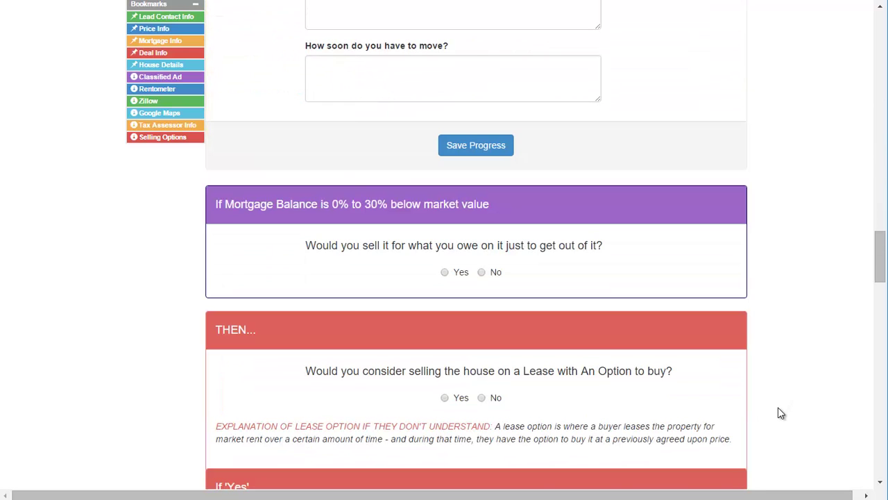
{"action": "scroll", "coordinate": [763, 410], "scroll_direction": "down", "scroll_amount": 6}
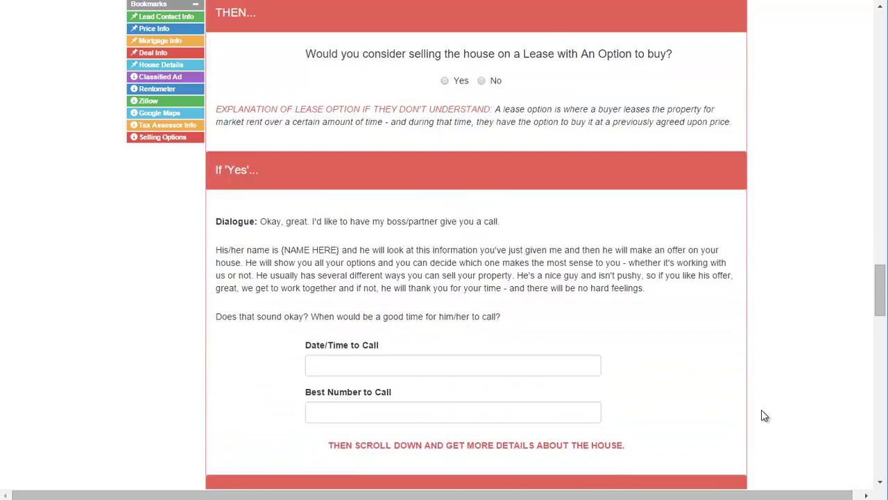
{"action": "scroll", "coordinate": [762, 415], "scroll_direction": "down", "scroll_amount": 10}
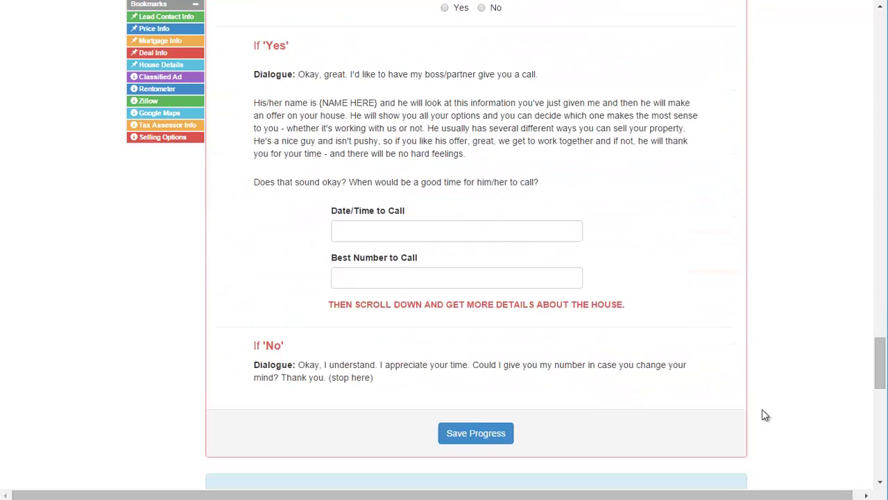
{"action": "scroll", "coordinate": [763, 419], "scroll_direction": "down", "scroll_amount": 7}
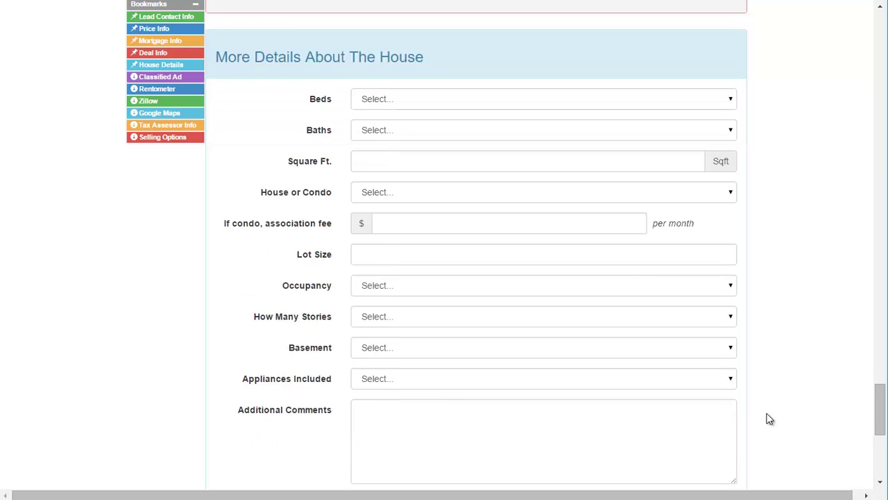
{"action": "scroll", "coordinate": [768, 416], "scroll_direction": "down", "scroll_amount": 3}
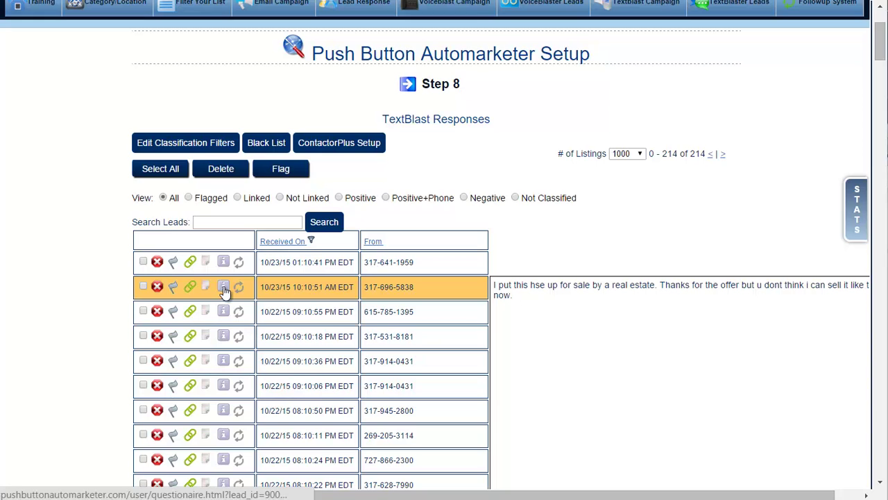
Open the Automarketer Phone System, log in with the saved credentials, dismiss the intro video and enlarge its window
{"action": "scroll", "coordinate": [599, 295], "scroll_direction": "up", "scroll_amount": 1}
{"action": "scroll", "coordinate": [601, 300], "scroll_direction": "up", "scroll_amount": 1}
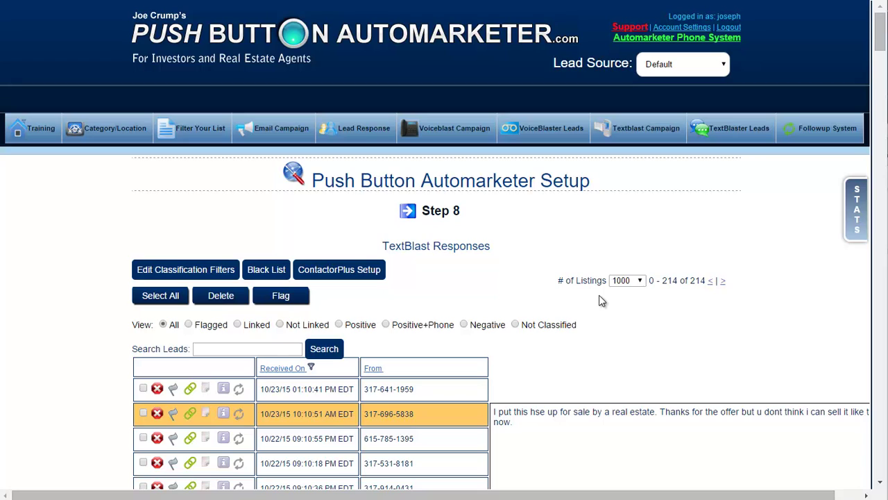
{"action": "left_click", "coordinate": [628, 39]}
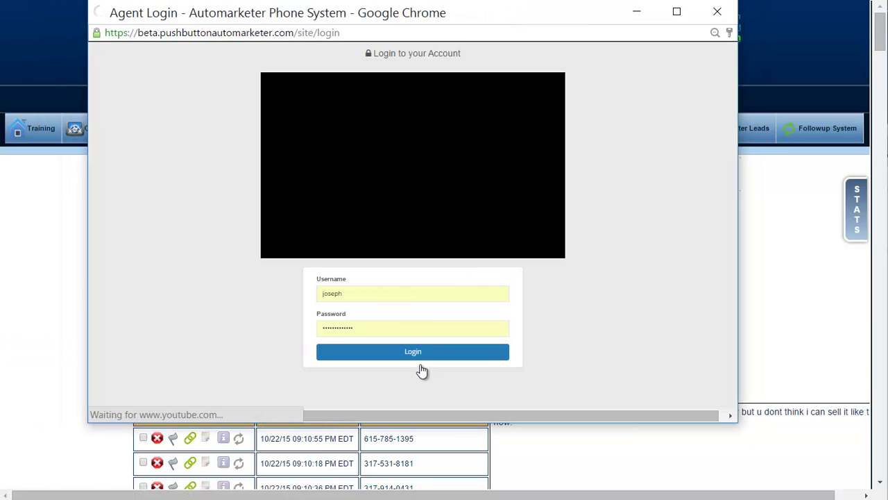
{"action": "left_click", "coordinate": [423, 355]}
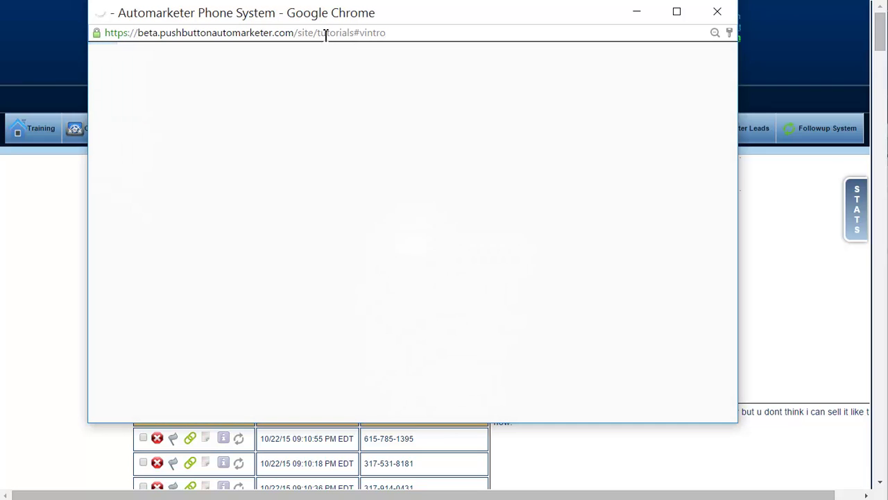
{"action": "left_click_drag", "start_coordinate": [337, 24], "coordinate": [260, 0]}
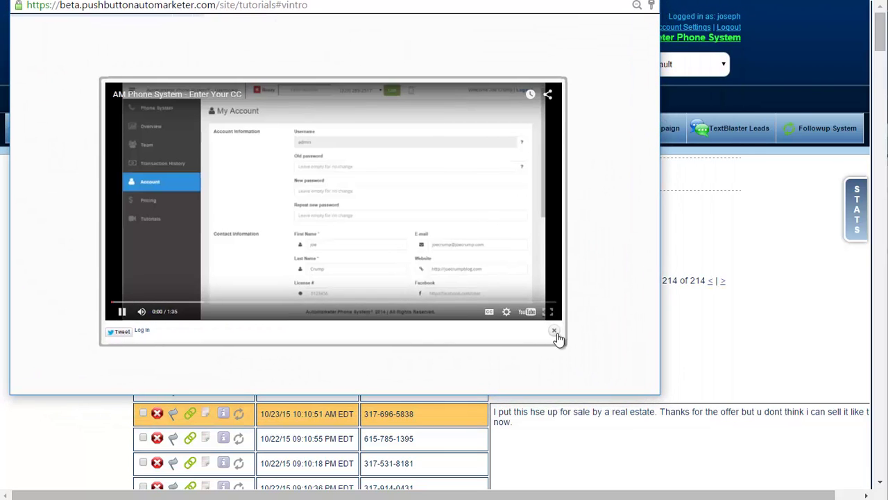
{"action": "left_click", "coordinate": [555, 332]}
{"action": "left_click_drag", "start_coordinate": [660, 395], "coordinate": [801, 452]}
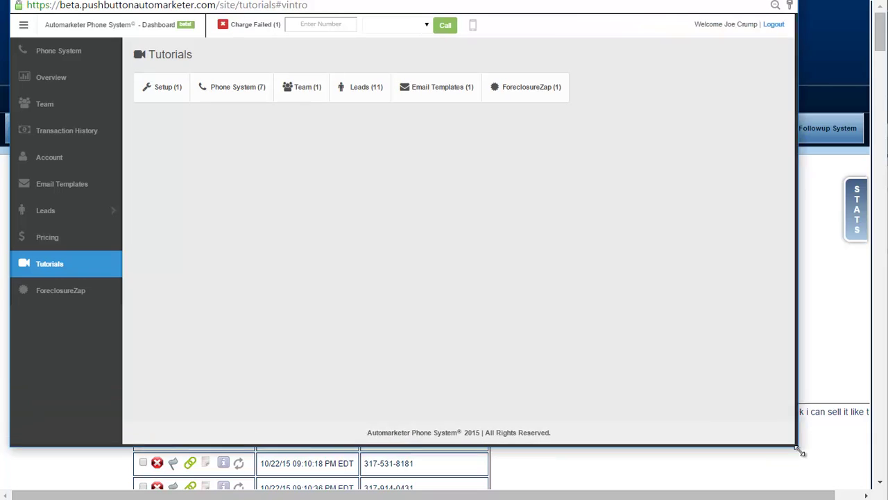
List all leads in the phone system and view the details of the newest Text Blast lead
{"action": "left_click", "coordinate": [44, 212]}
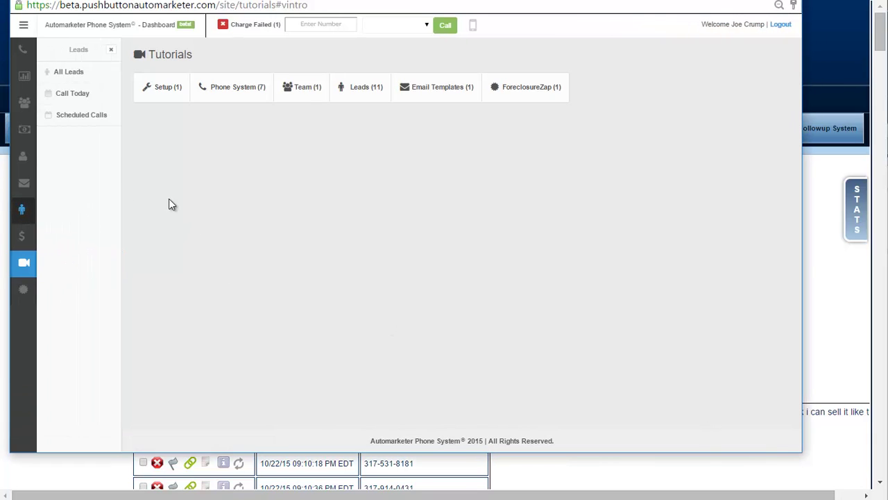
{"action": "left_click", "coordinate": [70, 73]}
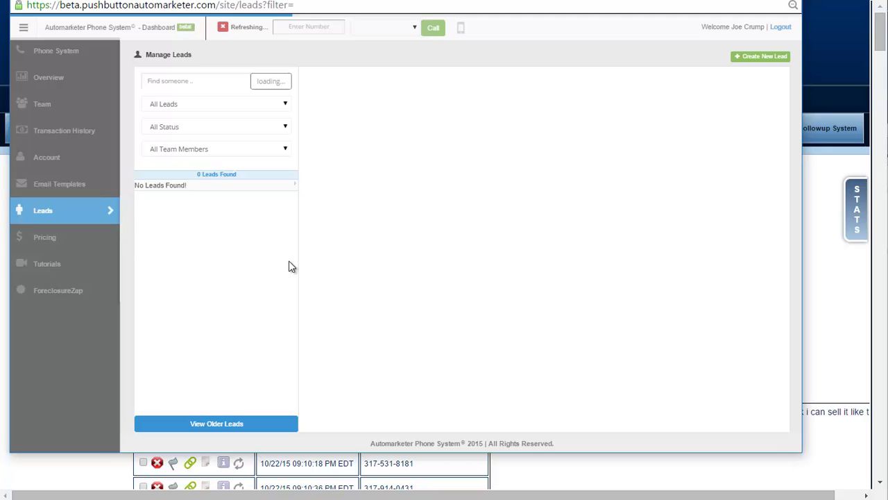
{"action": "left_click", "coordinate": [189, 227]}
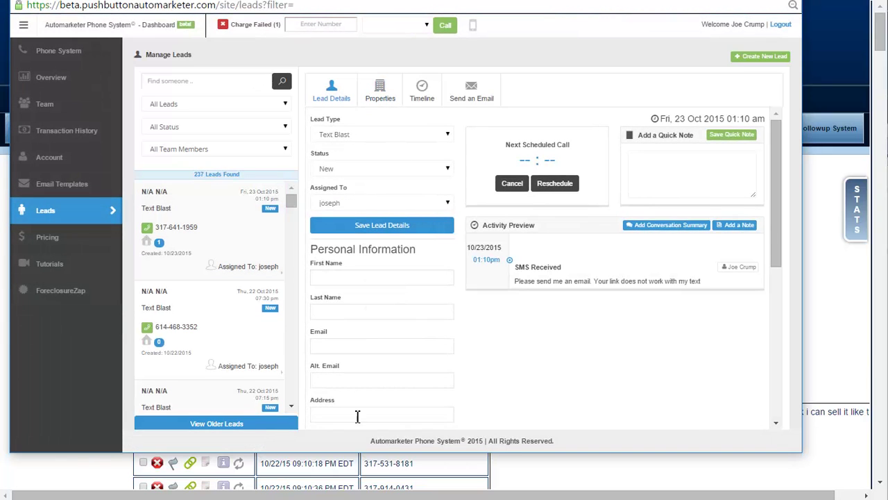
{"action": "left_click", "coordinate": [380, 313]}
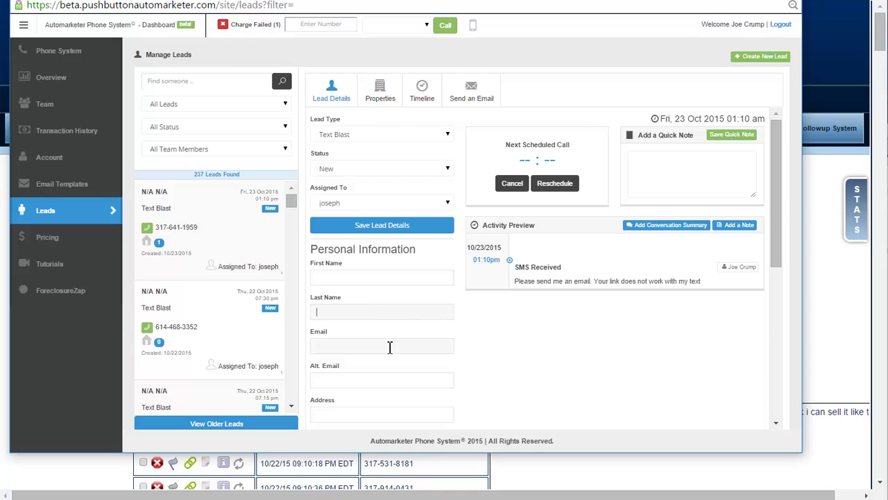
Add a new property titled "tttt" to the lead and save its information
{"action": "left_click", "coordinate": [380, 97]}
{"action": "left_click", "coordinate": [401, 122]}
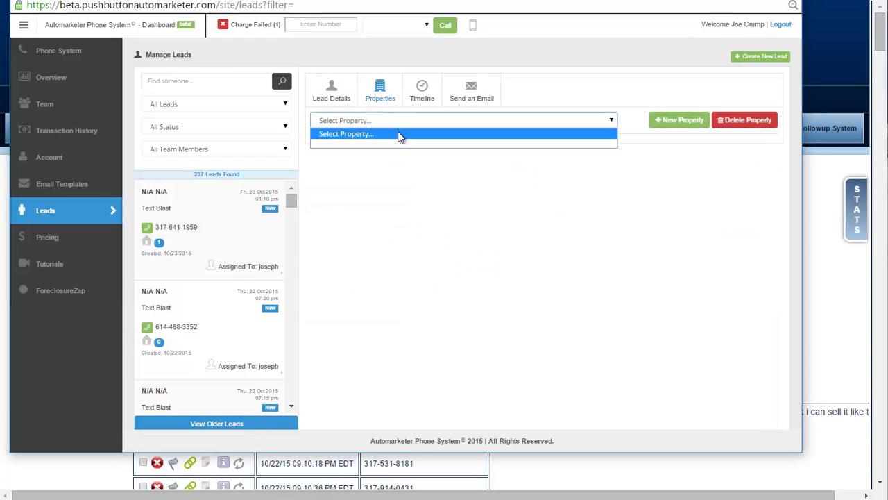
{"action": "left_click", "coordinate": [409, 135]}
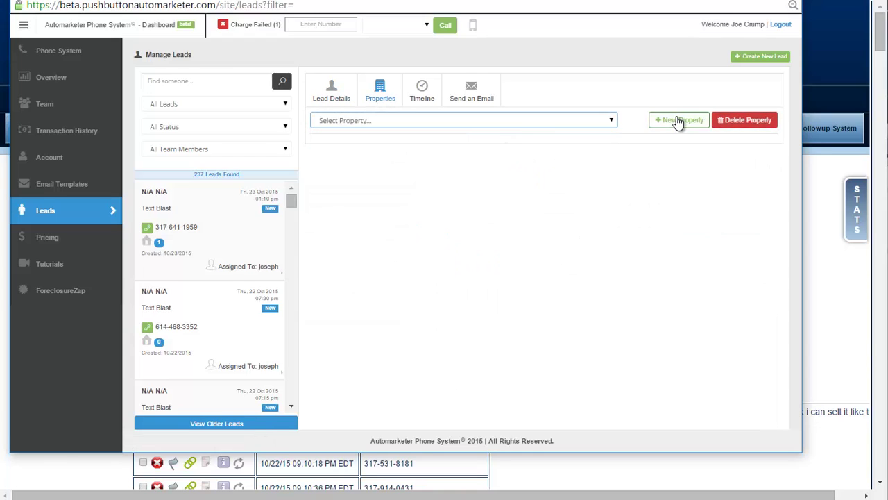
{"action": "left_click", "coordinate": [679, 121]}
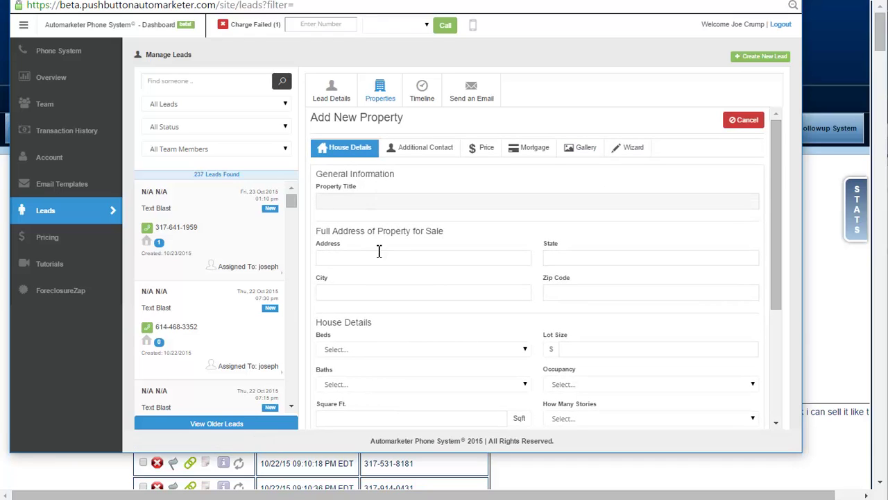
{"action": "scroll", "coordinate": [420, 278], "scroll_direction": "down", "scroll_amount": 3}
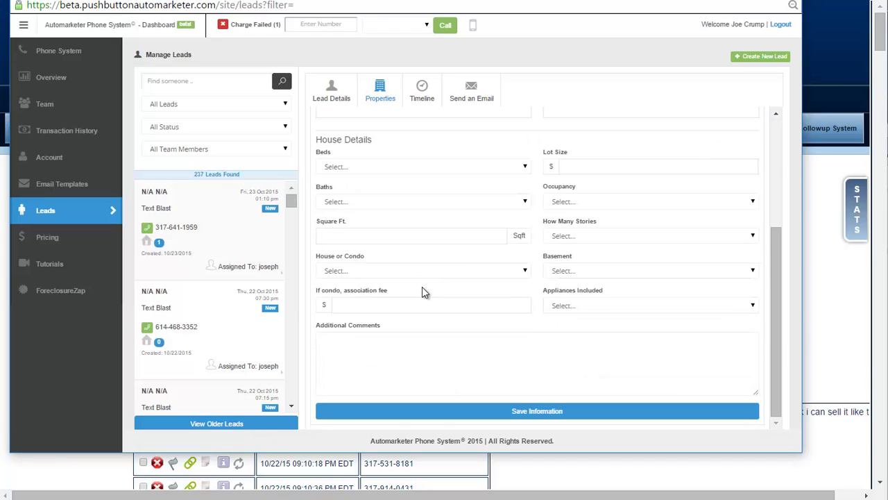
{"action": "left_click", "coordinate": [436, 413]}
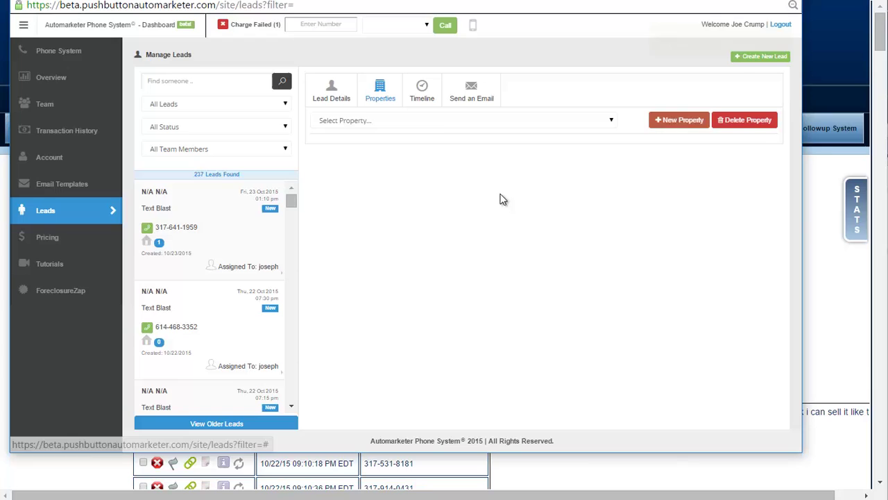
Open the tttt property and look through its house details, price, mortgage and gallery sections
{"action": "left_click", "coordinate": [445, 124]}
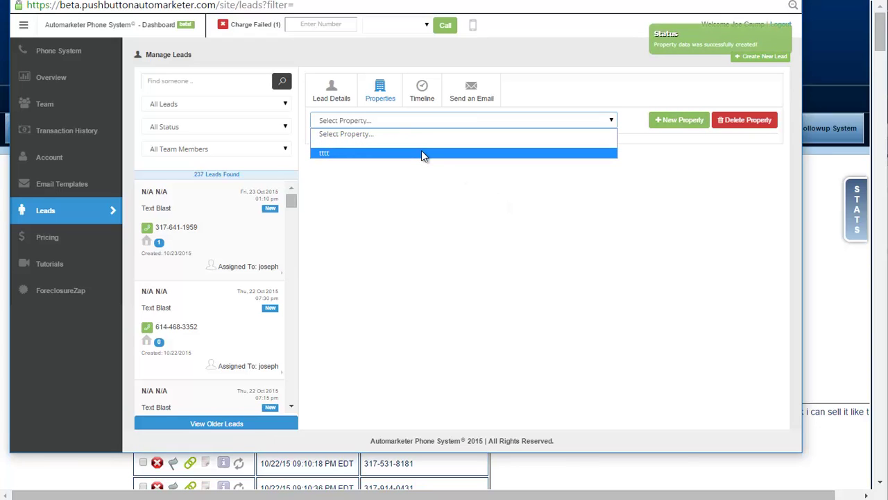
{"action": "left_click", "coordinate": [421, 152]}
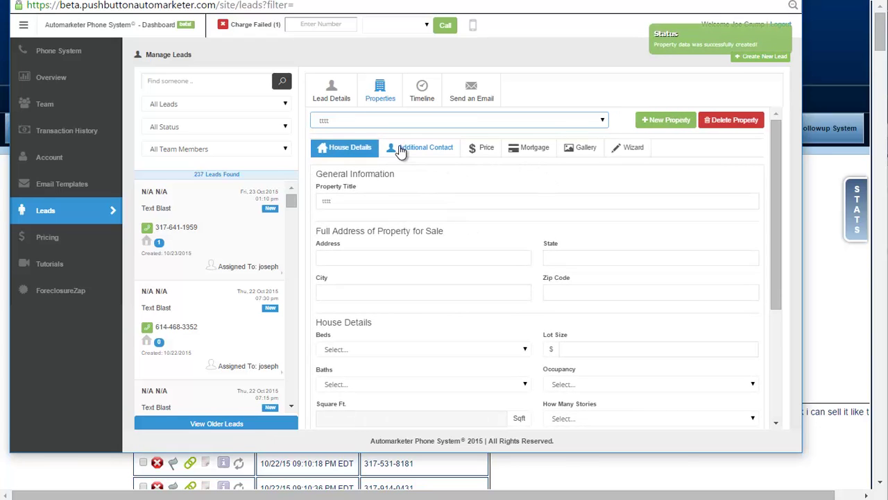
{"action": "left_click", "coordinate": [487, 157]}
{"action": "left_click", "coordinate": [529, 154]}
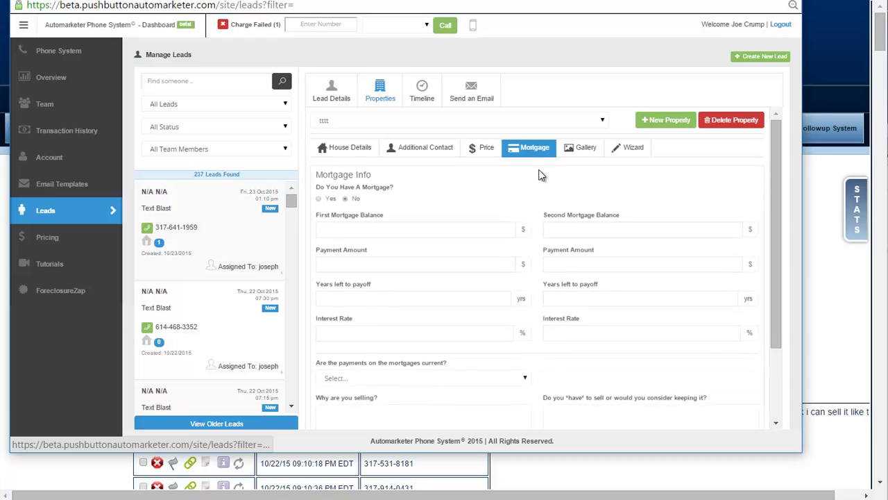
{"action": "left_click", "coordinate": [586, 153]}
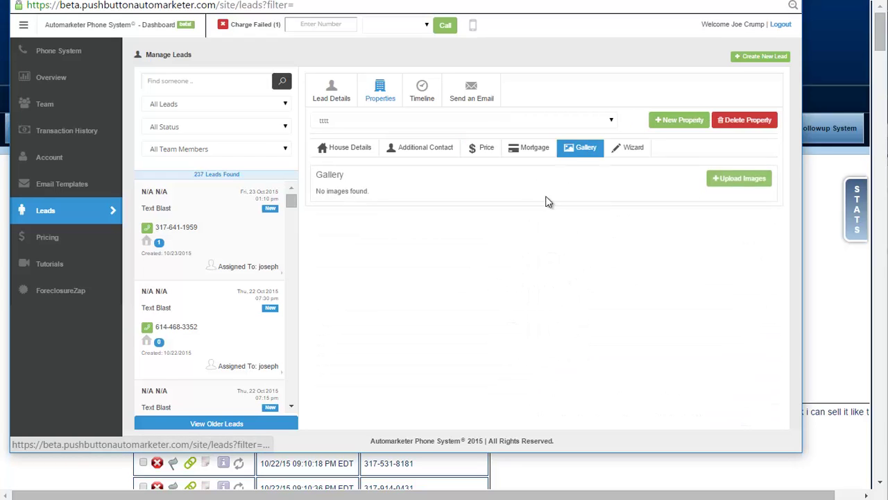
Open the questionnaire wizard for the tttt property and examine its call dialogue, lead contact info and property address fields
{"action": "left_click", "coordinate": [629, 154]}
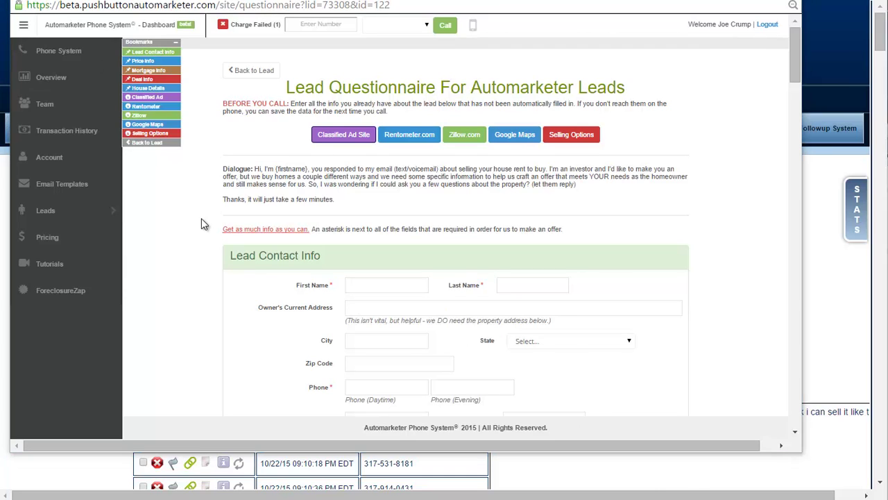
{"action": "scroll", "coordinate": [328, 273], "scroll_direction": "down", "scroll_amount": 3}
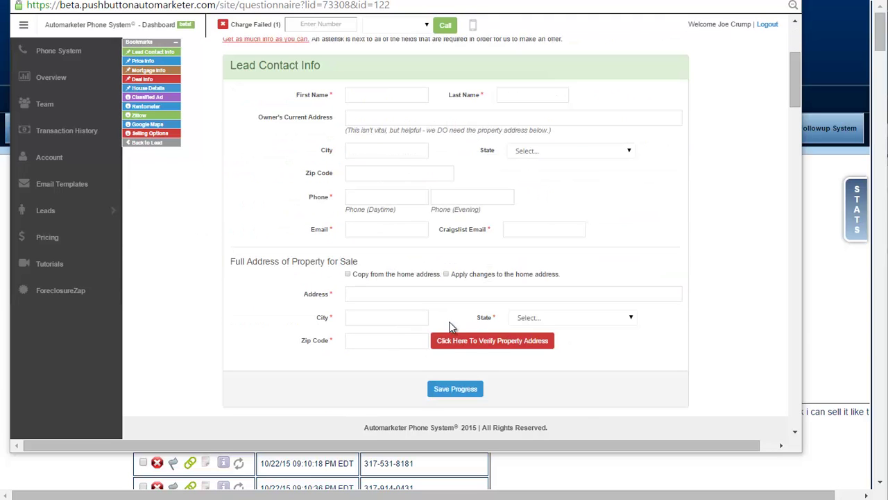
{"action": "left_click", "coordinate": [407, 296]}
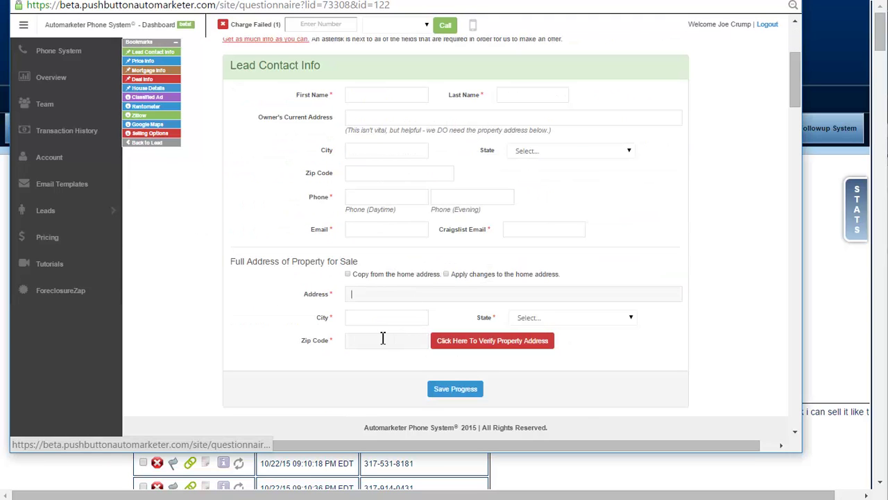
{"action": "scroll", "coordinate": [361, 319], "scroll_direction": "up", "scroll_amount": 2}
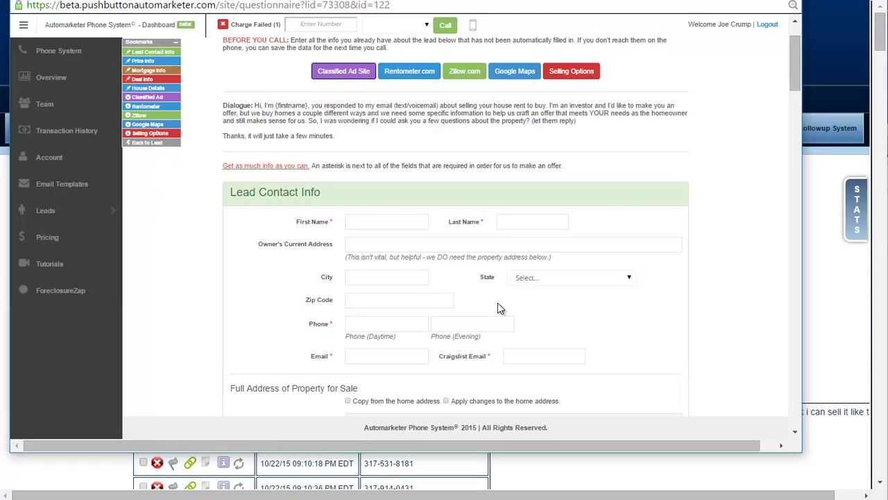
{"action": "scroll", "coordinate": [482, 296], "scroll_direction": "up", "scroll_amount": 2}
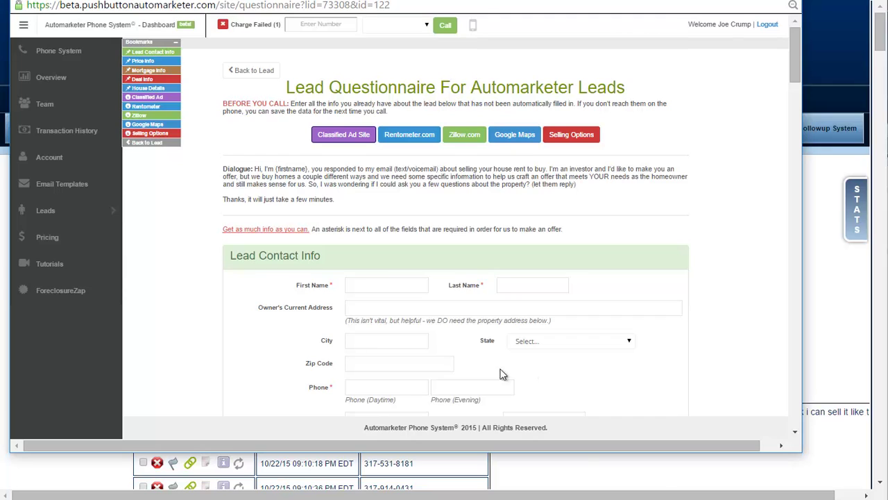
Open the phone system's Leads tutorials and look through the available videos, from the Leads tab overview to calling a lead
{"action": "left_click", "coordinate": [49, 268]}
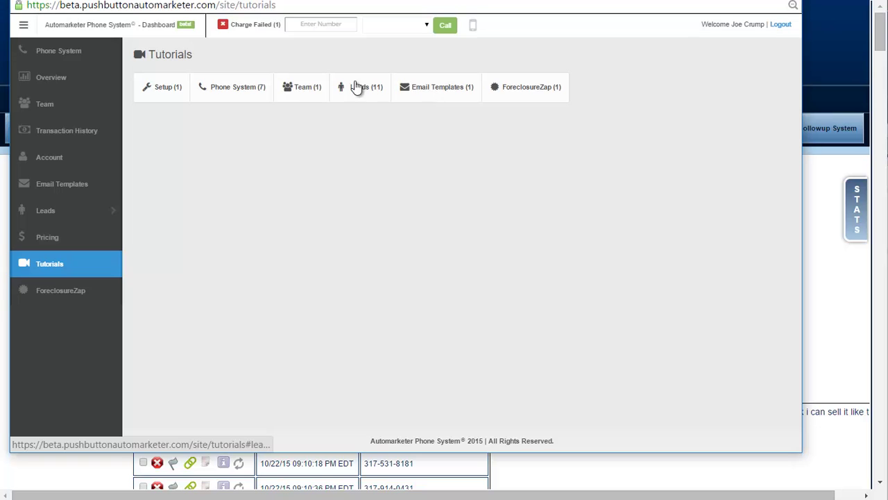
{"action": "left_click", "coordinate": [359, 89]}
{"action": "scroll", "coordinate": [541, 263], "scroll_direction": "down", "scroll_amount": 4}
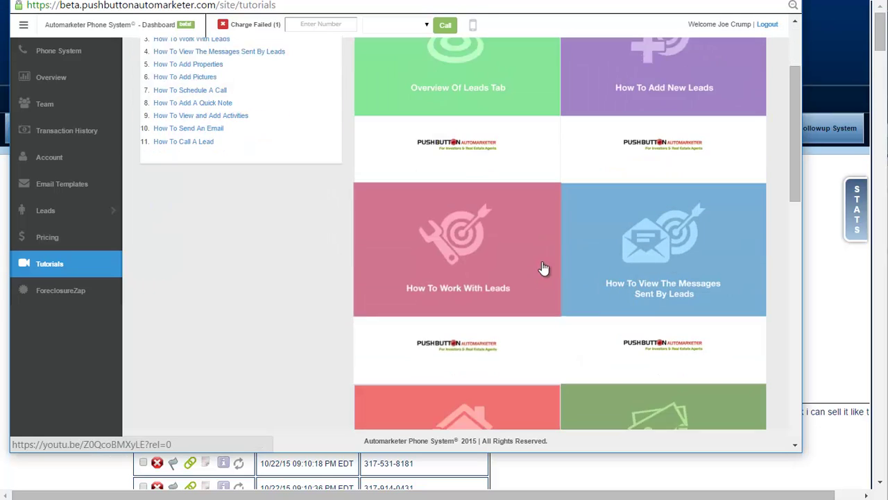
{"action": "scroll", "coordinate": [530, 277], "scroll_direction": "down", "scroll_amount": 9}
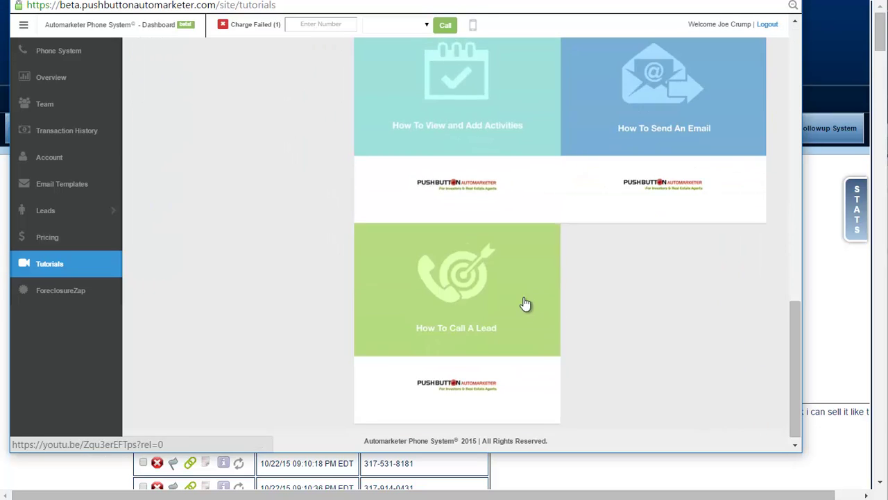
{"action": "scroll", "coordinate": [486, 326], "scroll_direction": "up", "scroll_amount": 13}
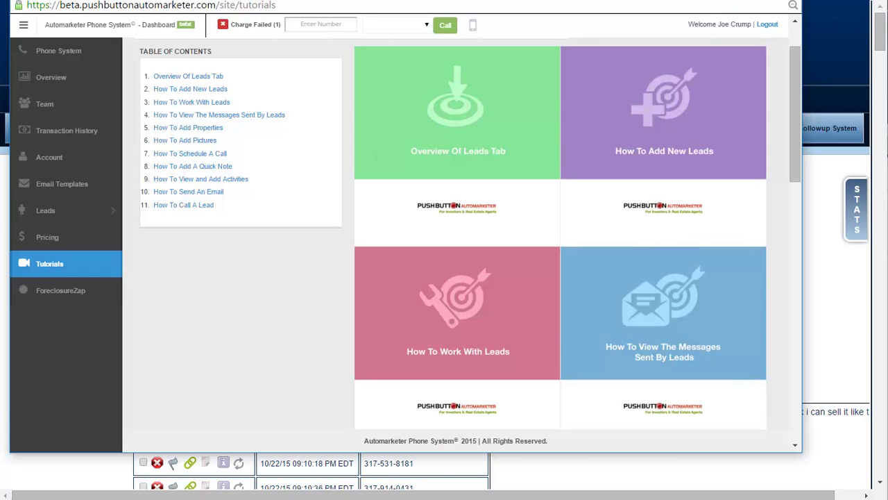
Close the phone system window and open the Text Followup System
{"action": "left_click", "coordinate": [787, 0]}
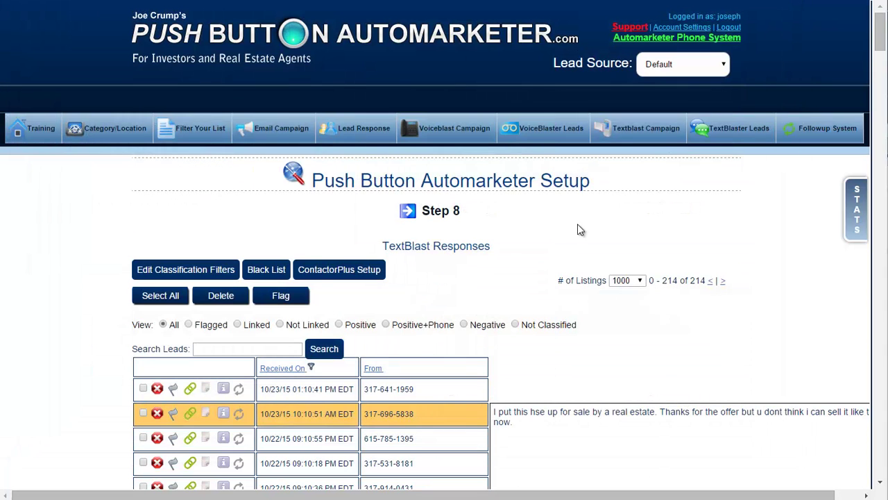
{"action": "left_click", "coordinate": [829, 130]}
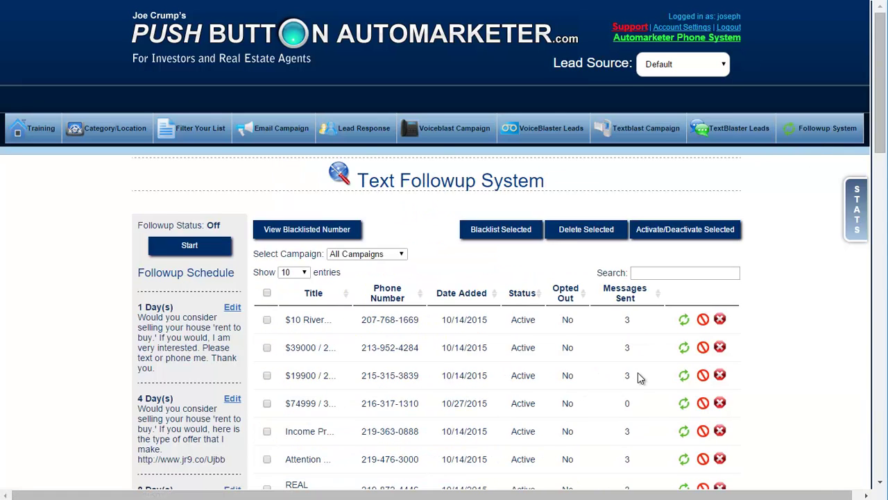
{"action": "scroll", "coordinate": [632, 377], "scroll_direction": "down", "scroll_amount": 1}
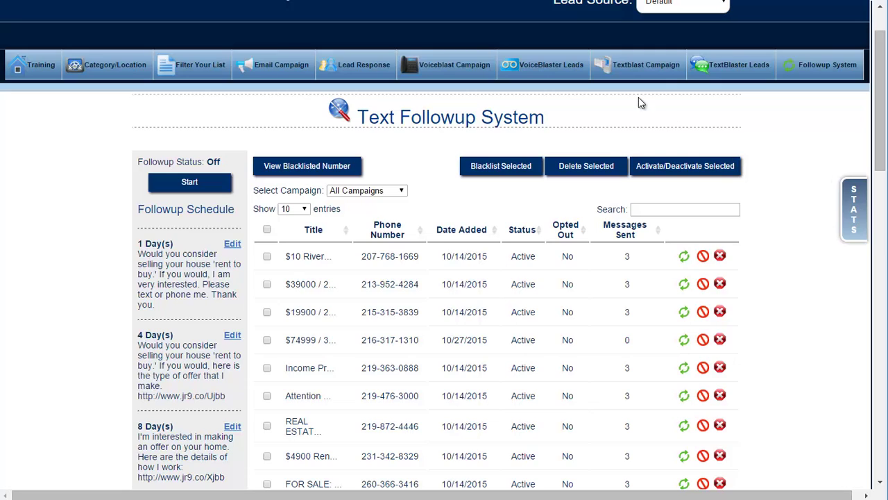
{"action": "left_click", "coordinate": [733, 75]}
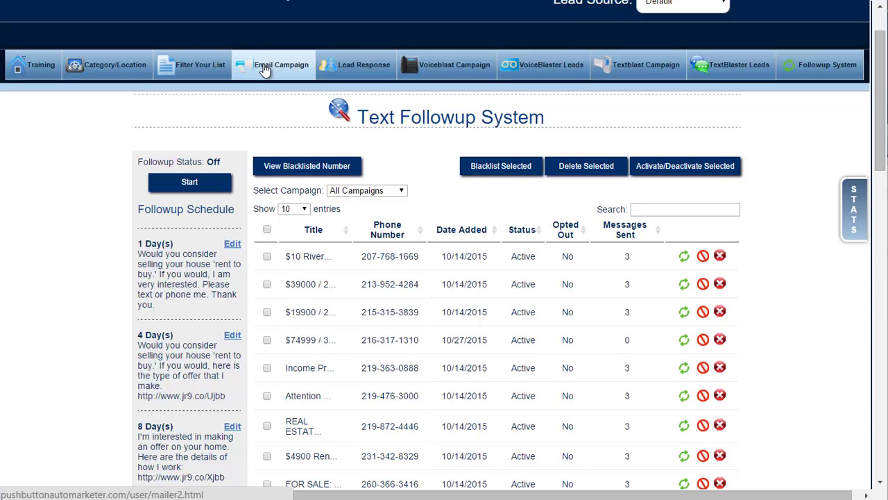
{"action": "scroll", "coordinate": [264, 118], "scroll_direction": "up", "scroll_amount": 1}
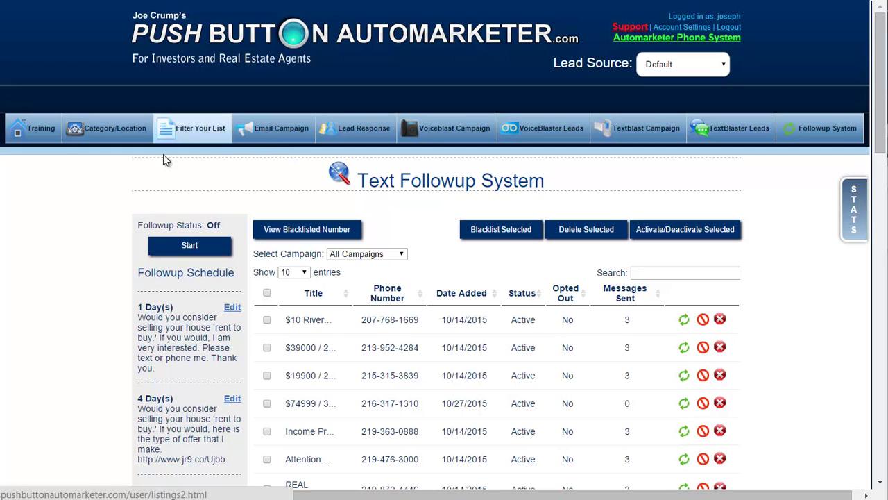
Open the Training page and look through the training materials' table of contents and the start of the Tutorial Videos section
{"action": "left_click", "coordinate": [37, 128]}
{"action": "scroll", "coordinate": [229, 298], "scroll_direction": "down", "scroll_amount": 1}
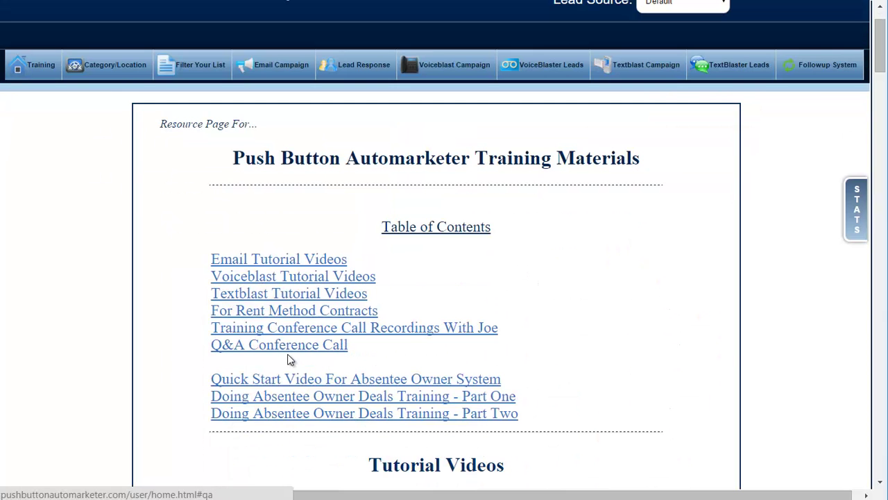
{"action": "scroll", "coordinate": [292, 358], "scroll_direction": "down", "scroll_amount": 2}
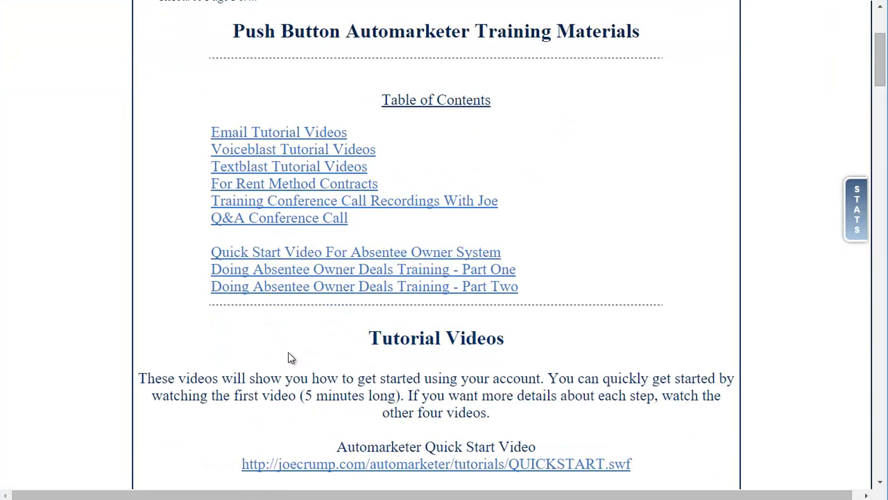
{"action": "scroll", "coordinate": [288, 351], "scroll_direction": "up", "scroll_amount": 2}
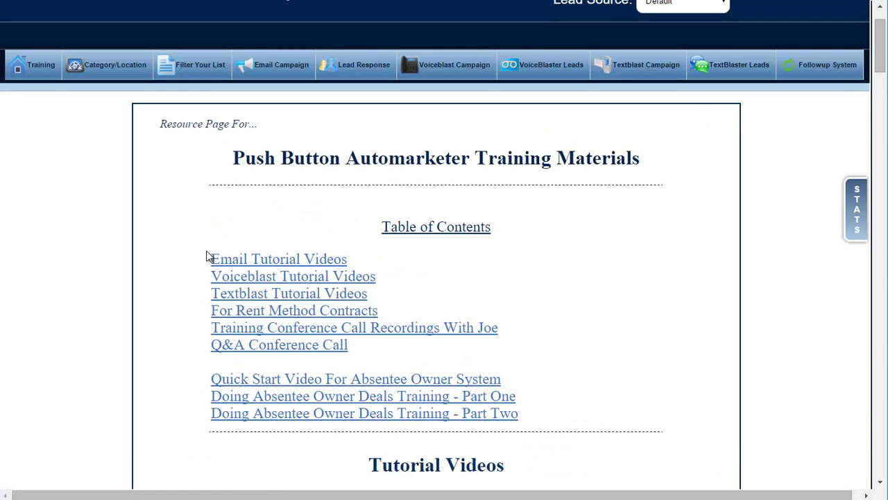